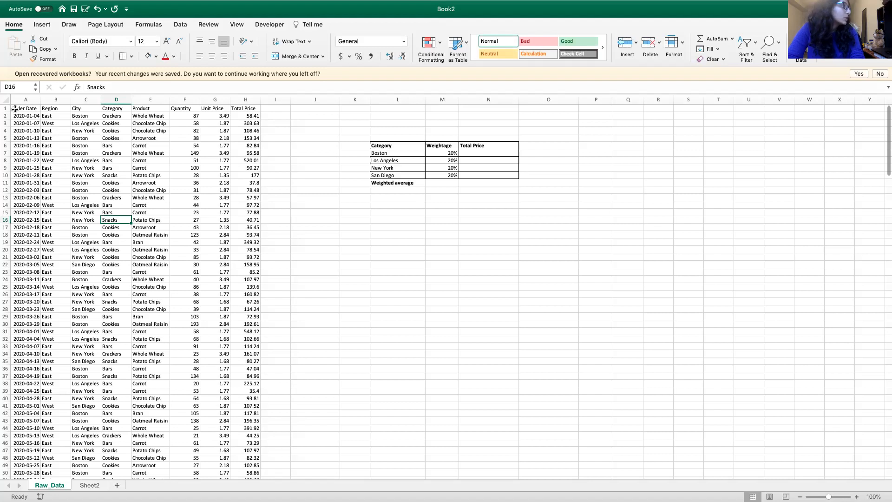
Select the entire Raw_Data sheet and turn on filters.
left_click(15, 108)
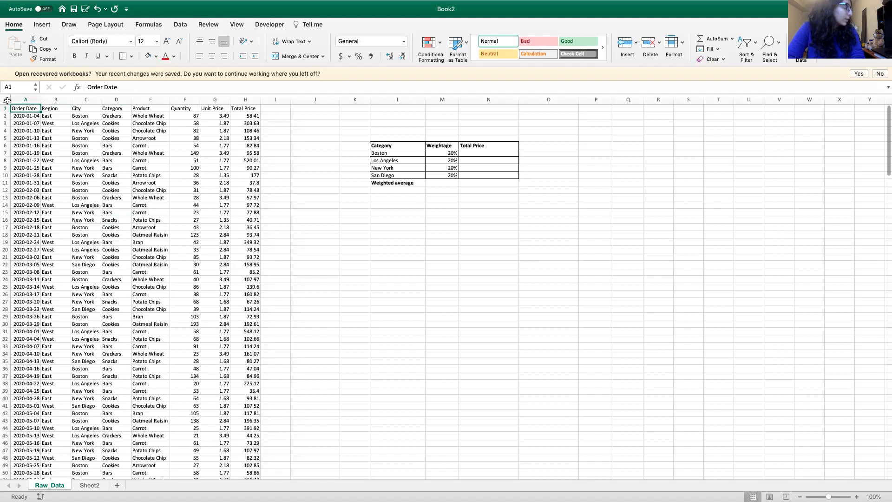
left_click(7, 100)
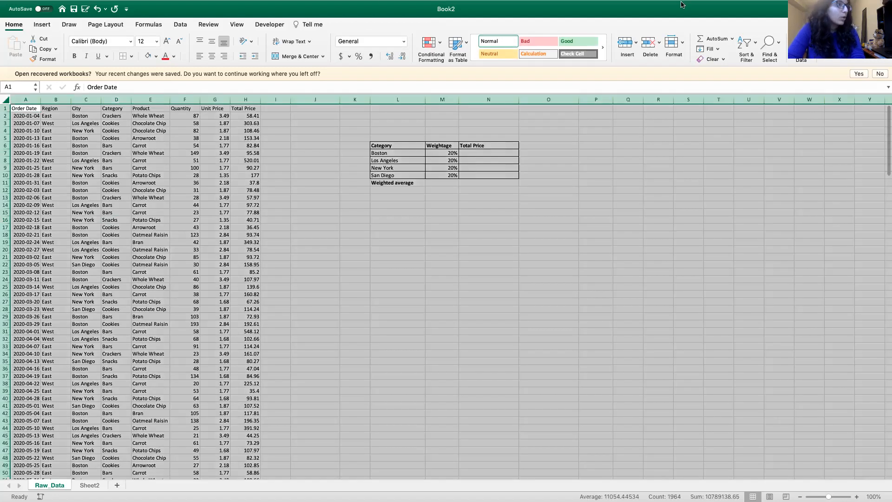
left_click(746, 46)
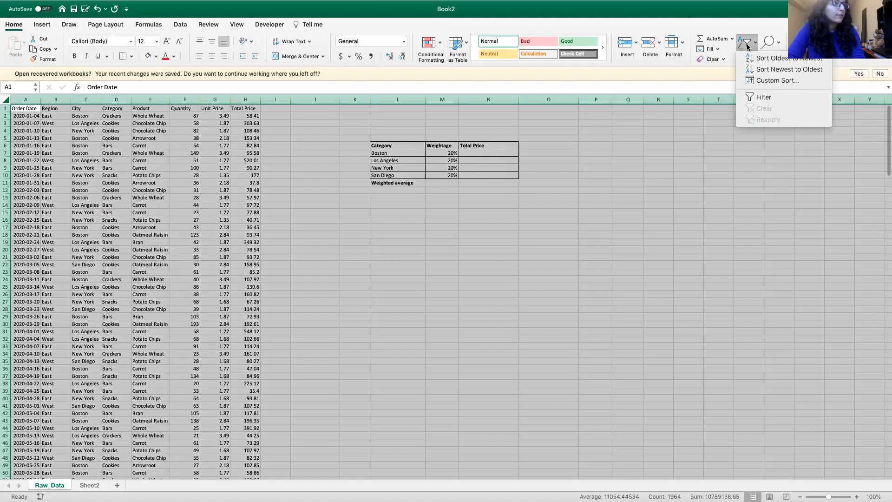
left_click(749, 97)
left_click(248, 177)
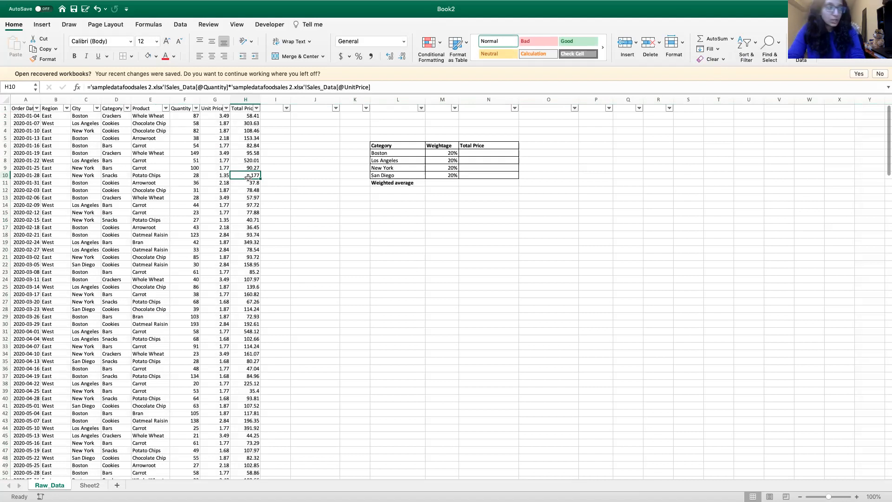
Turn the filters back off and select the whole header row.
left_click(746, 46)
left_click(746, 102)
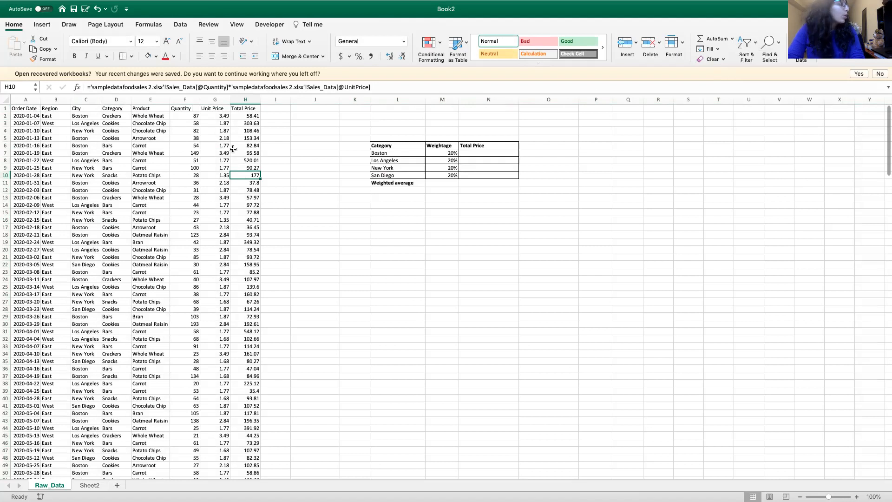
left_click(8, 110)
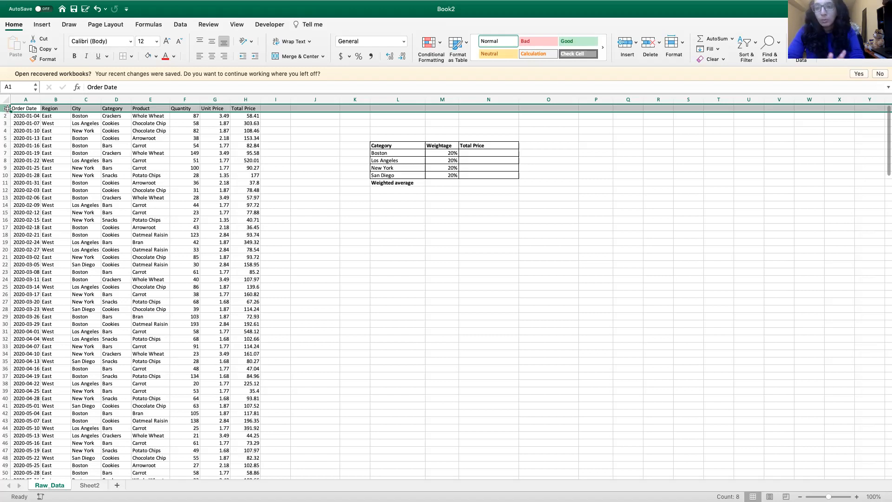
left_click(75, 146)
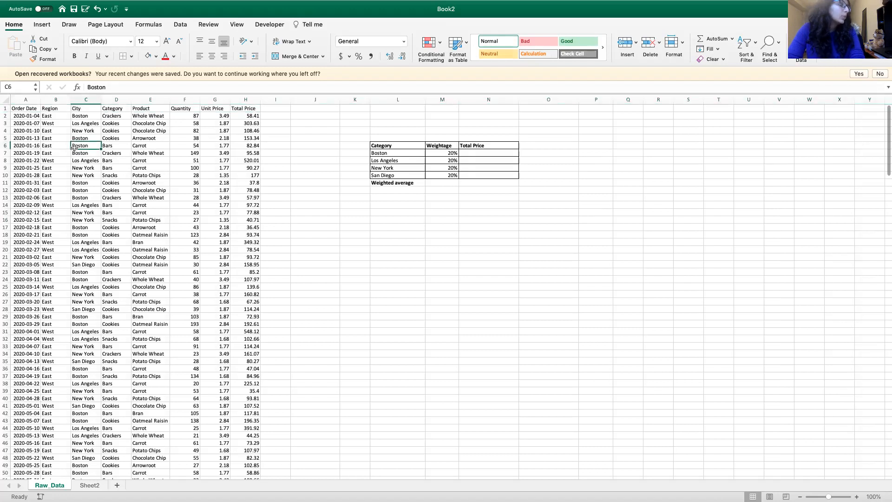
Insert a blank column between the Product and Quantity columns.
right_click(184, 96)
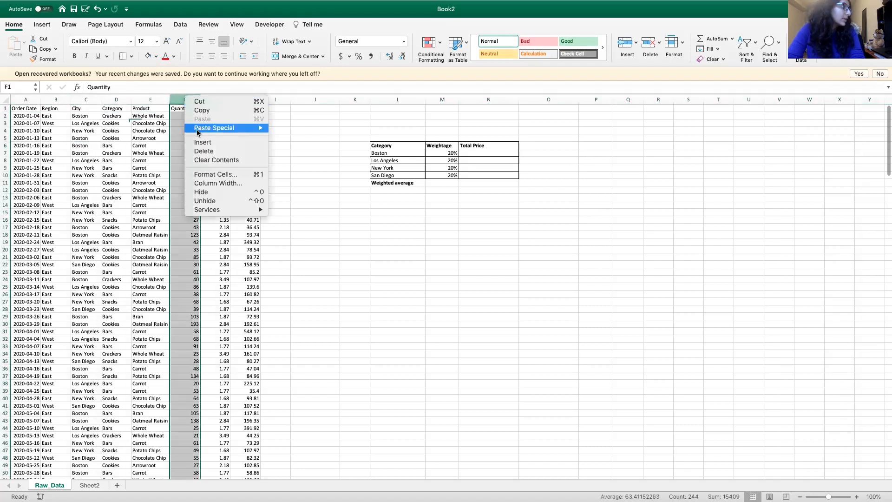
left_click(199, 142)
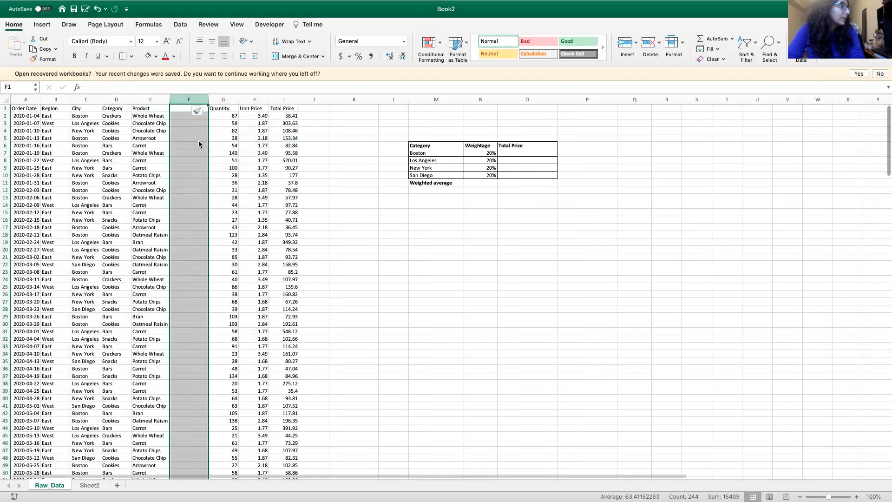
left_click(183, 108)
left_click(151, 110)
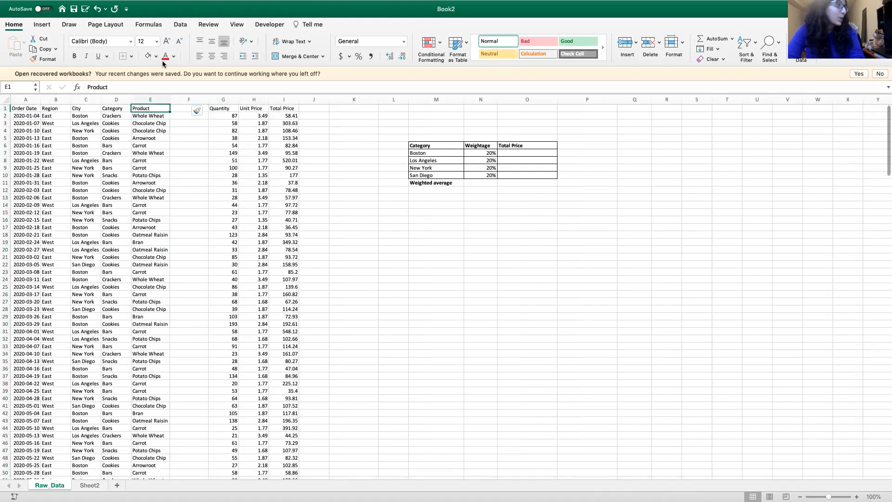
Turn on filters from the Product header cell and select columns A to E to check the range they cover.
left_click(181, 26)
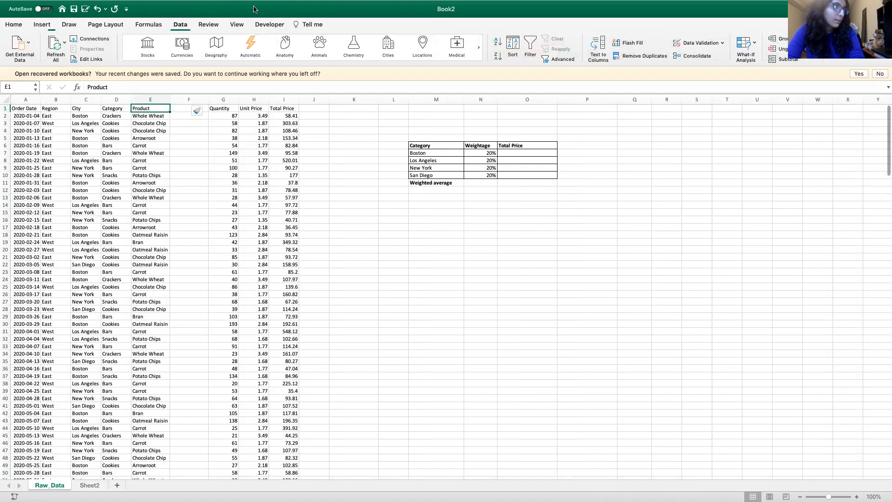
left_click(528, 47)
left_click(97, 162)
left_click_drag(27, 94, 150, 97)
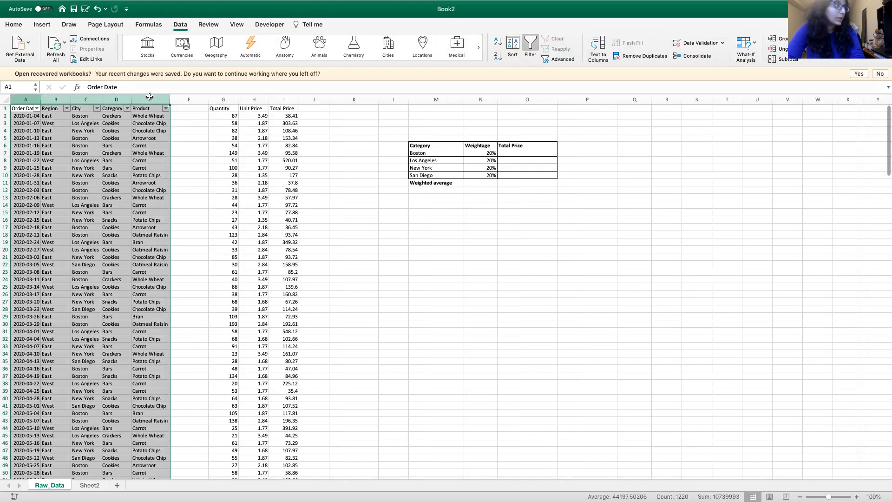
left_click(128, 124)
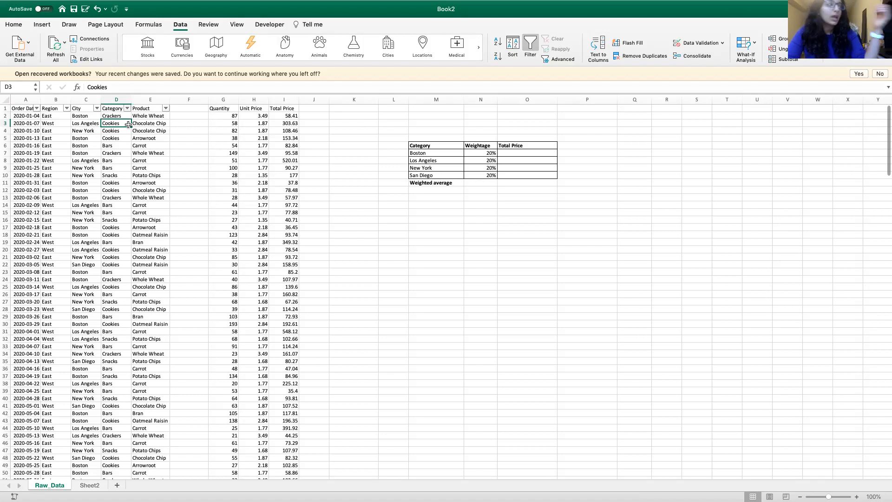
Remove the filters from the Order Date to Product columns.
left_click(530, 45)
left_click(189, 99)
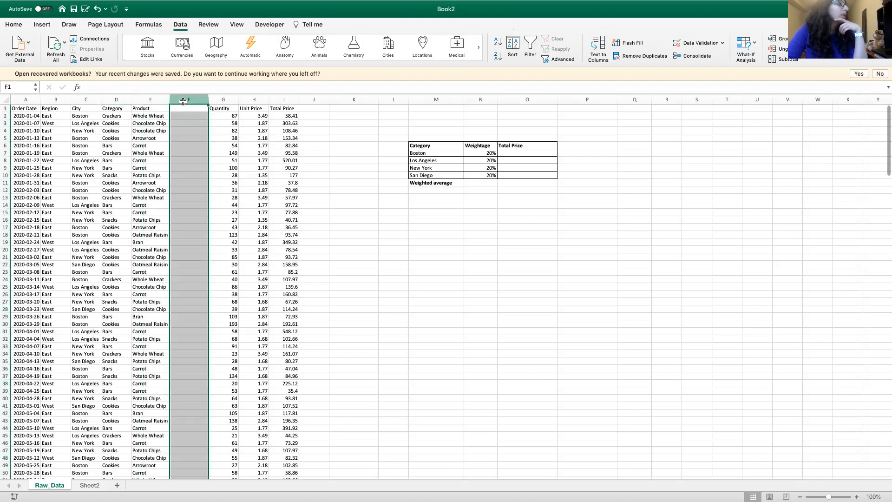
right_click(187, 100)
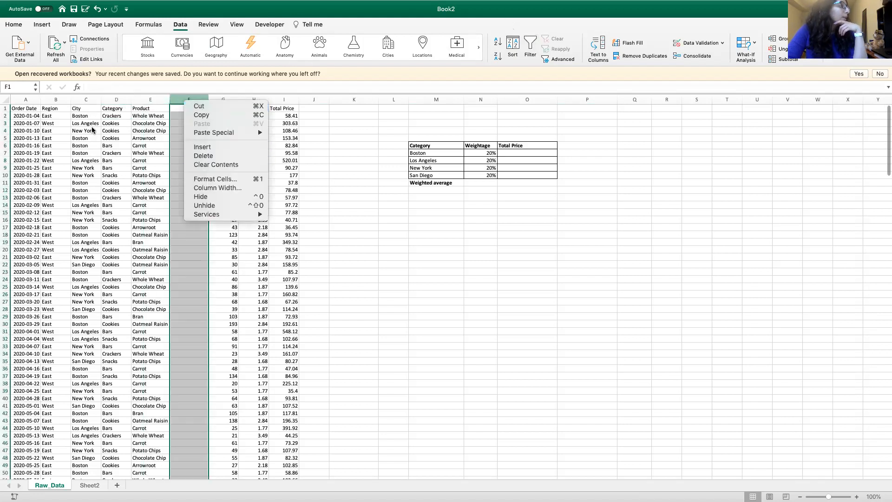
left_click(94, 131)
Apply filters to the entire header row so they extend across the blank column.
left_click(5, 108)
left_click(530, 45)
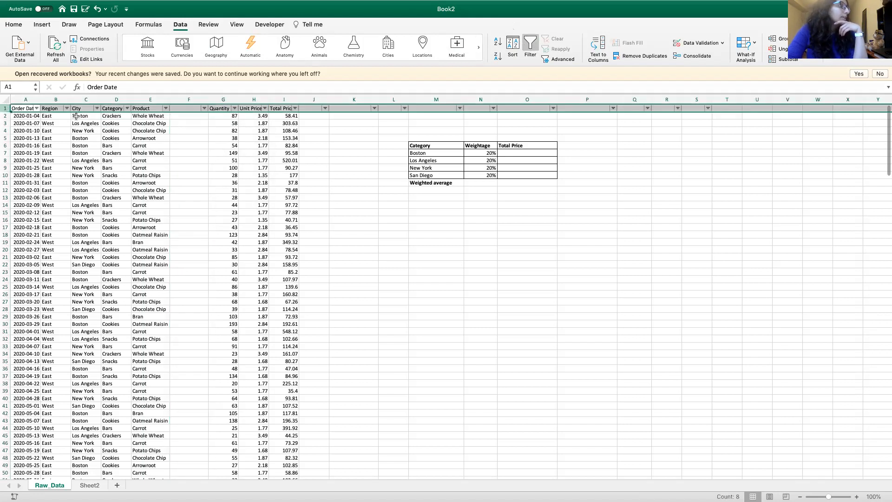
left_click(157, 122)
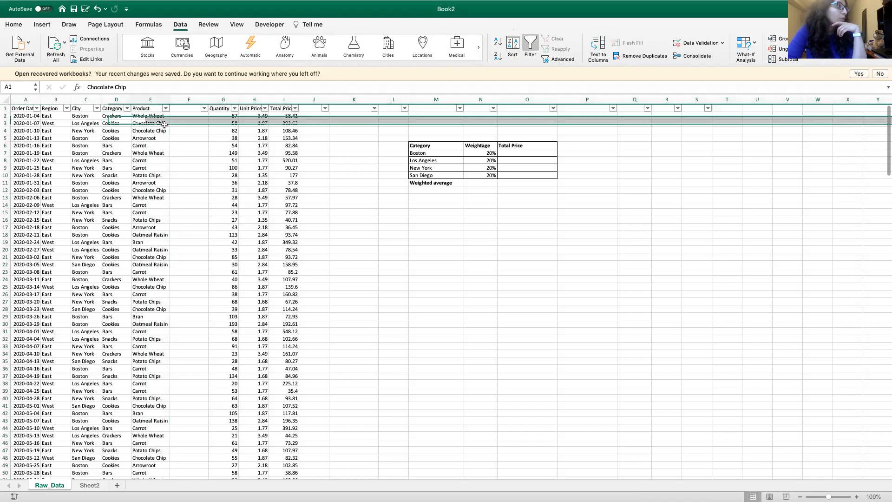
Delete the blank column F between Product and Quantity.
right_click(201, 100)
left_click(219, 152)
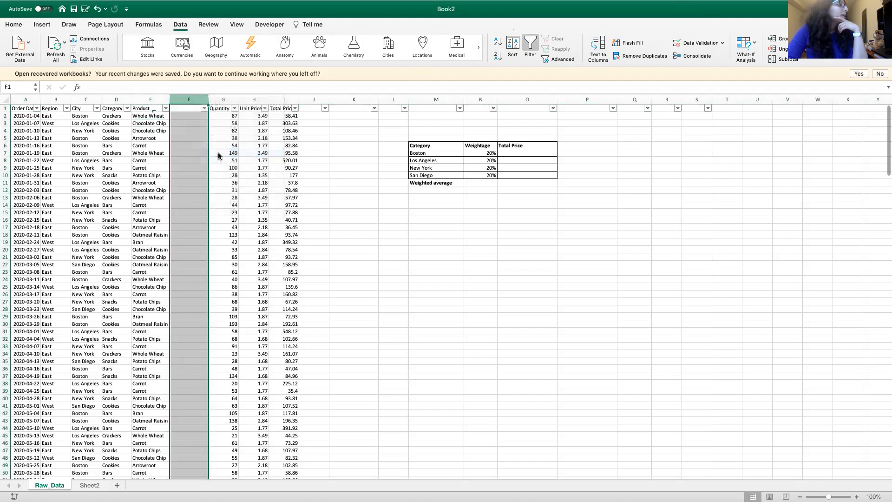
left_click(129, 115)
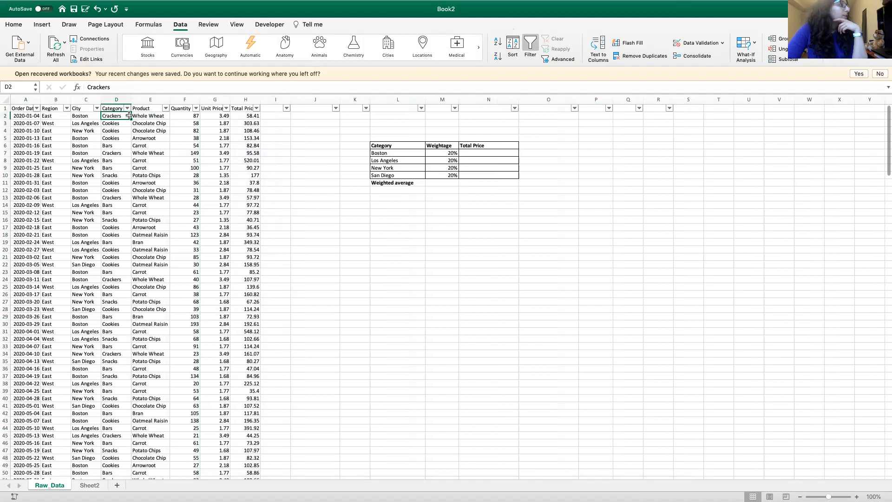
left_click(149, 118)
left_click(120, 118)
left_click(80, 115)
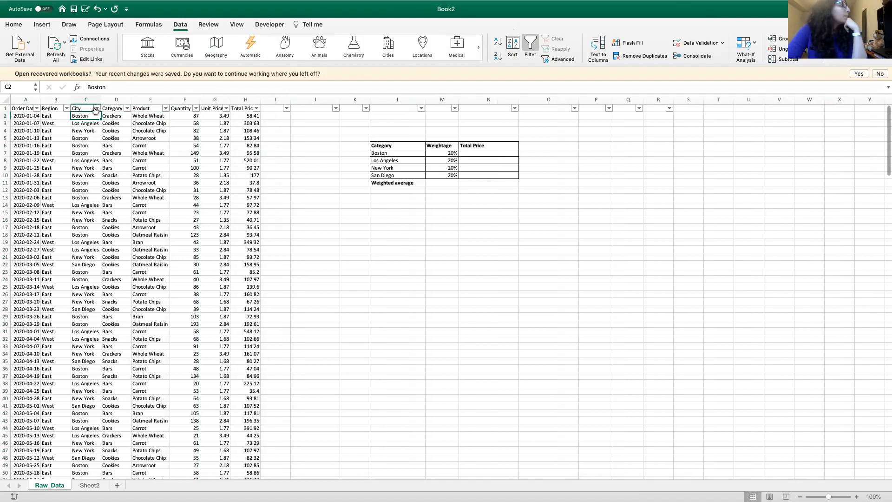
Filter the City column to show only Boston records.
left_click(96, 109)
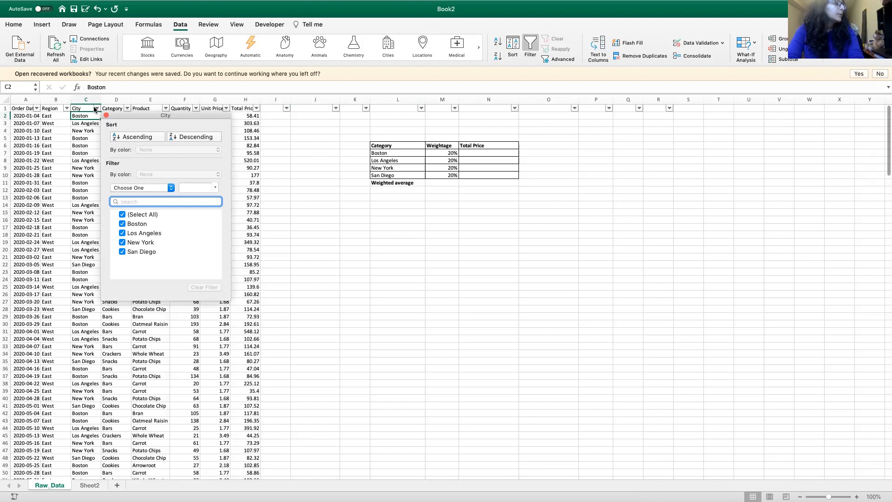
type("bost")
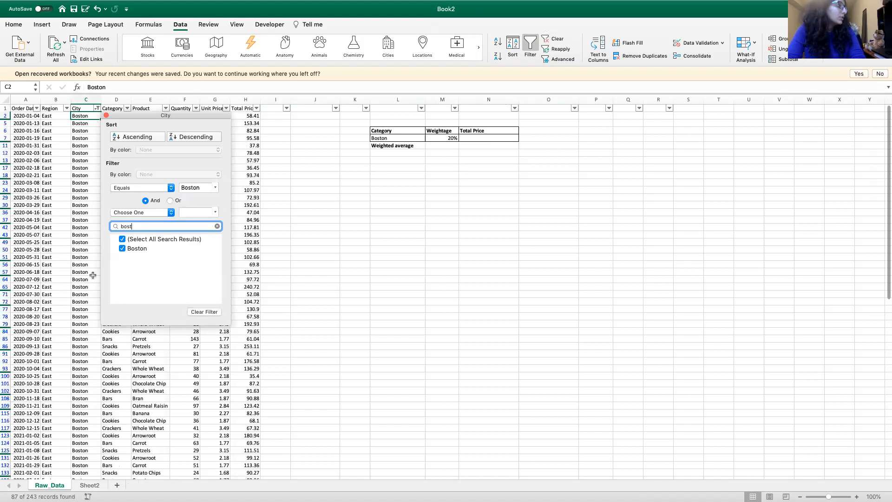
left_click(78, 252)
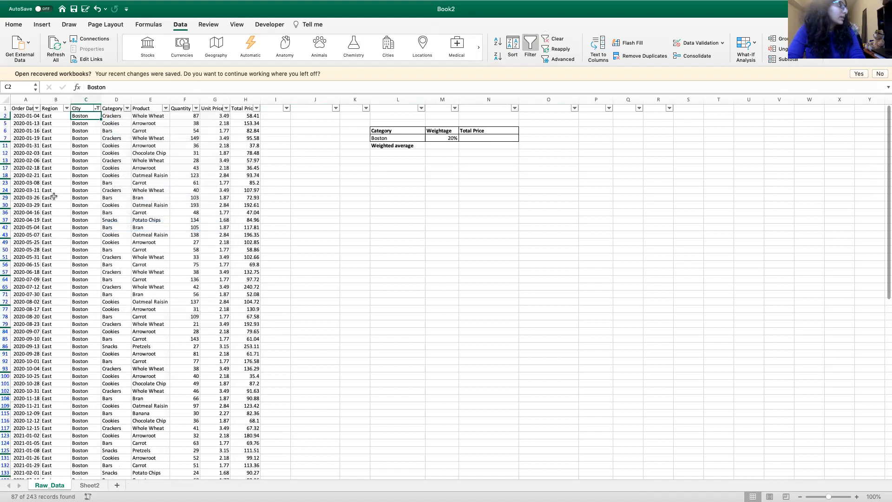
left_click(87, 100)
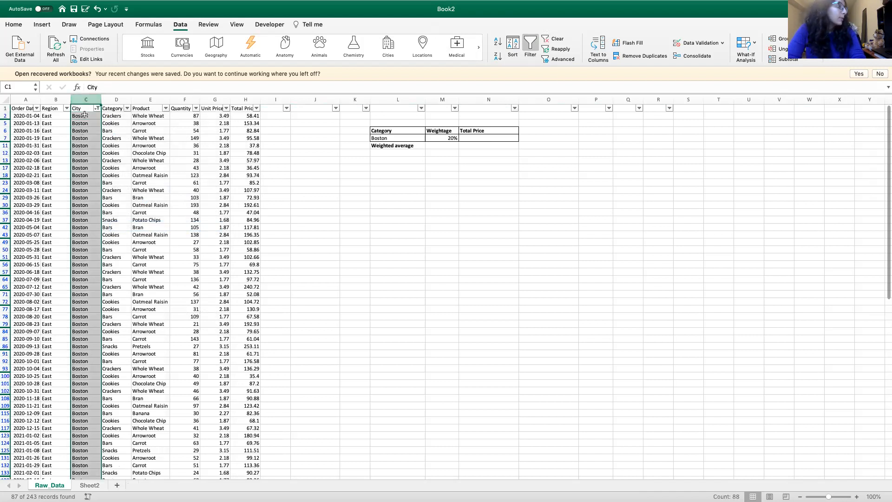
left_click(84, 116)
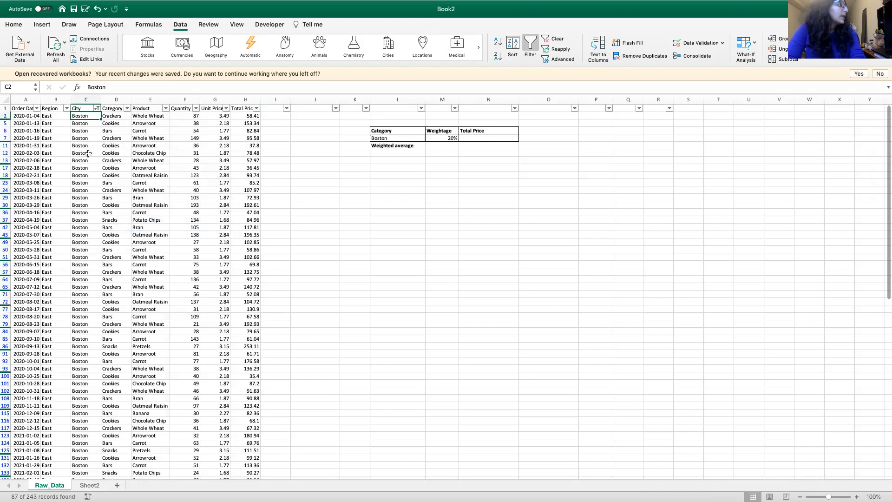
Filter the Category column to Crackers and select the visible Quantity values to check their sum.
left_click(128, 108)
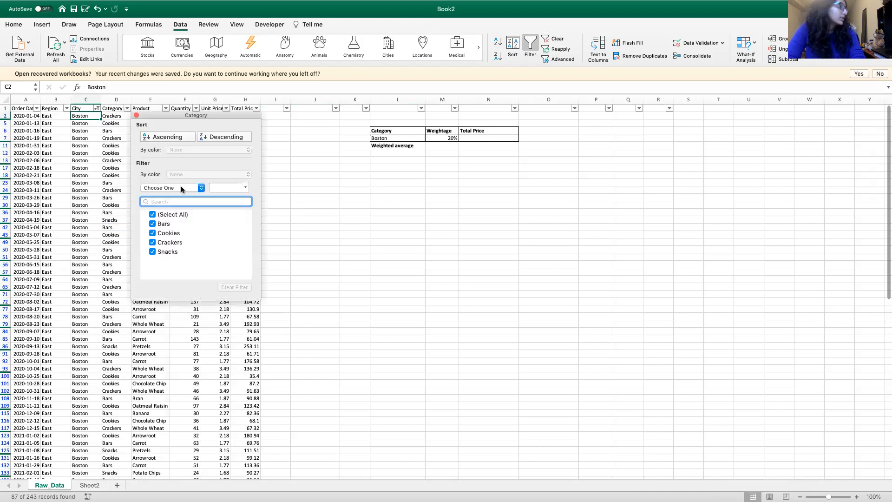
type("crac")
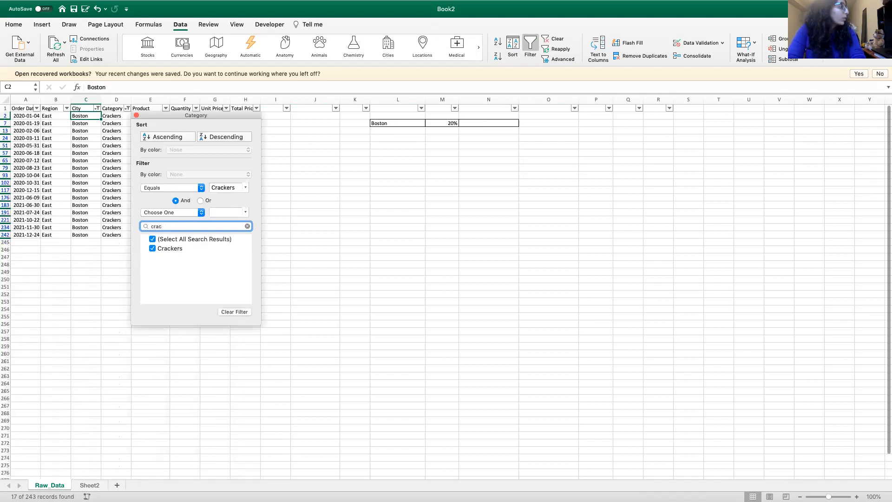
key("Escape")
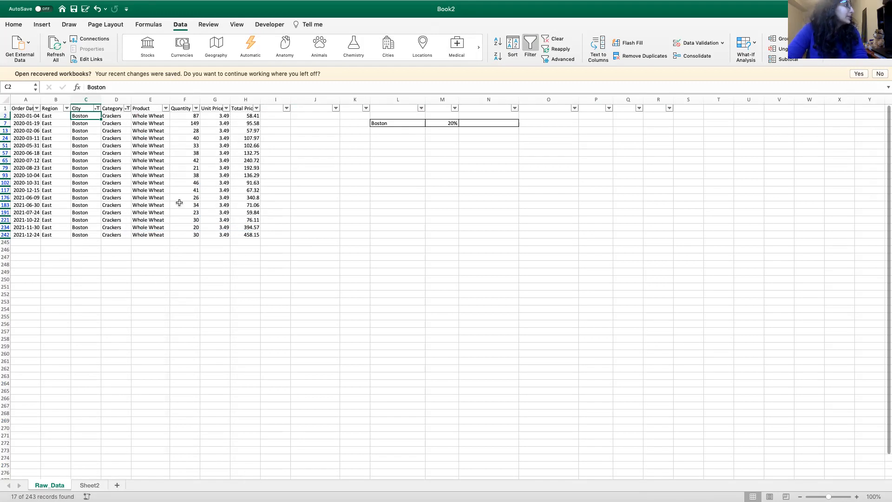
left_click_drag(195, 115, 188, 234)
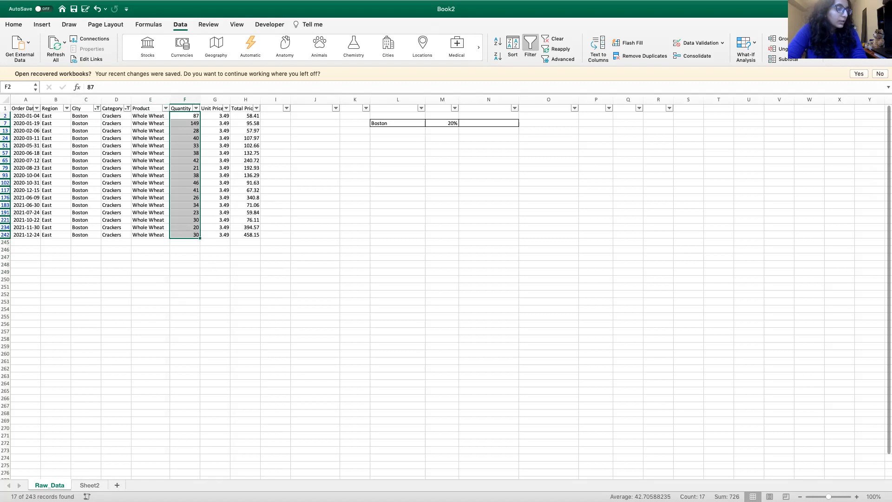
mouse_move(686, 485)
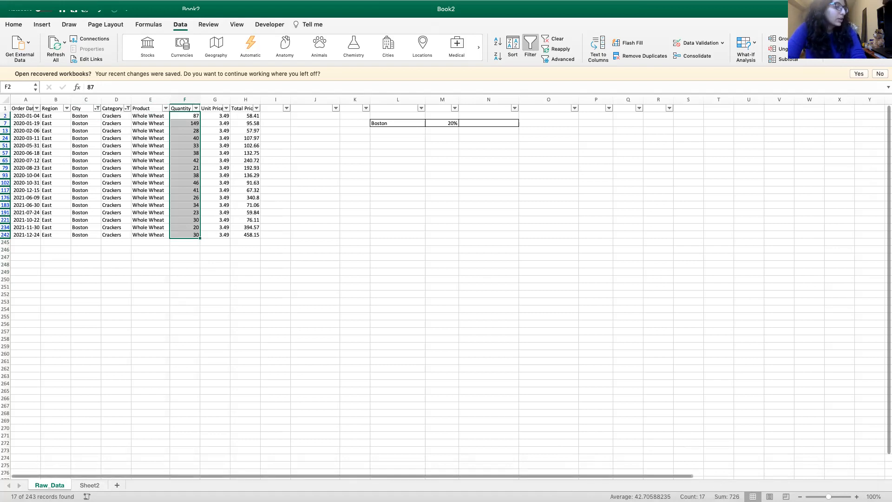
left_click(111, 147)
left_click(90, 139)
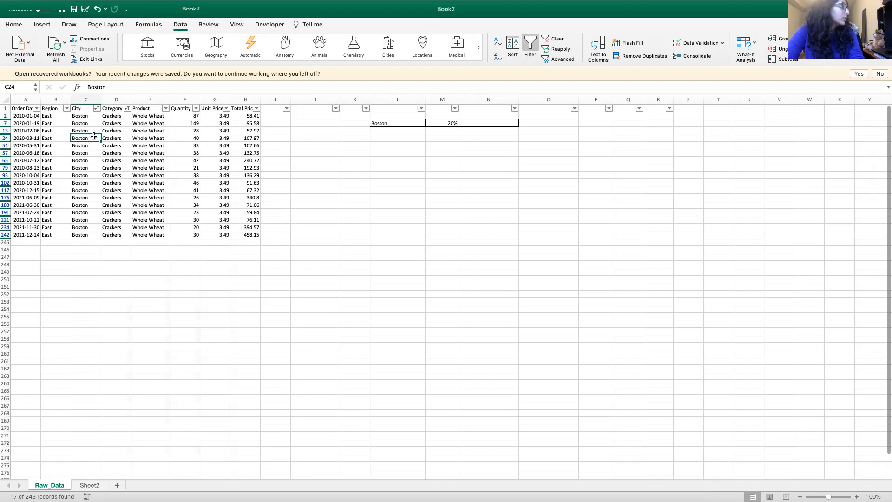
Clear the Category filter and the remaining City filter to show all records again.
left_click(128, 108)
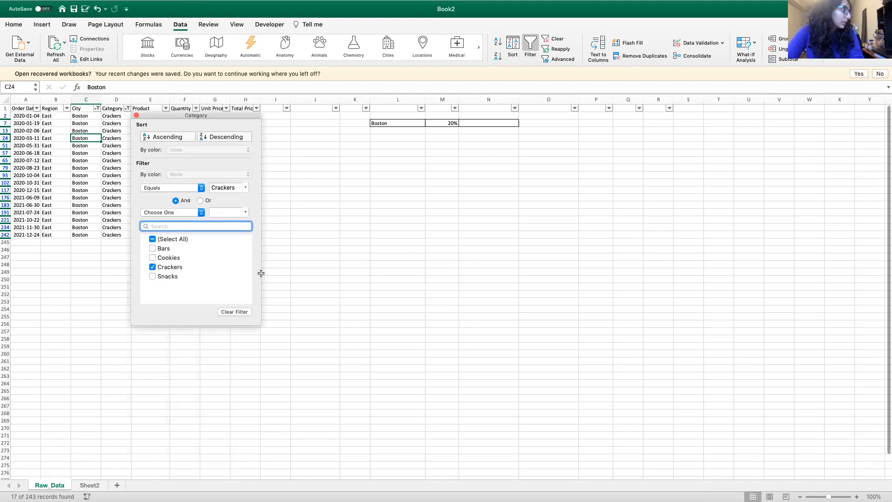
left_click(234, 312)
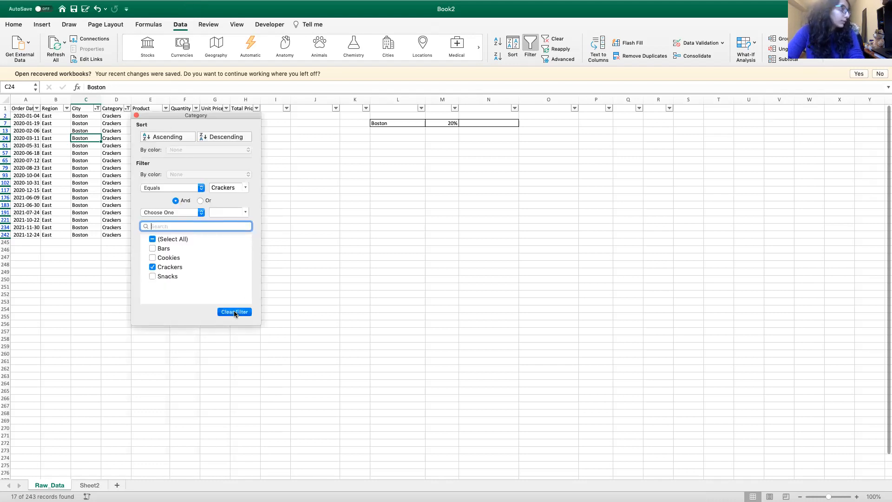
left_click(84, 184)
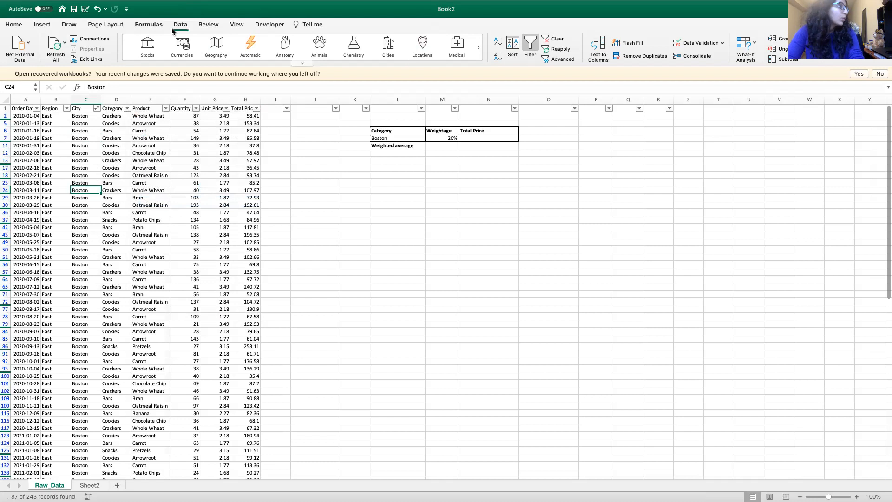
left_click(556, 39)
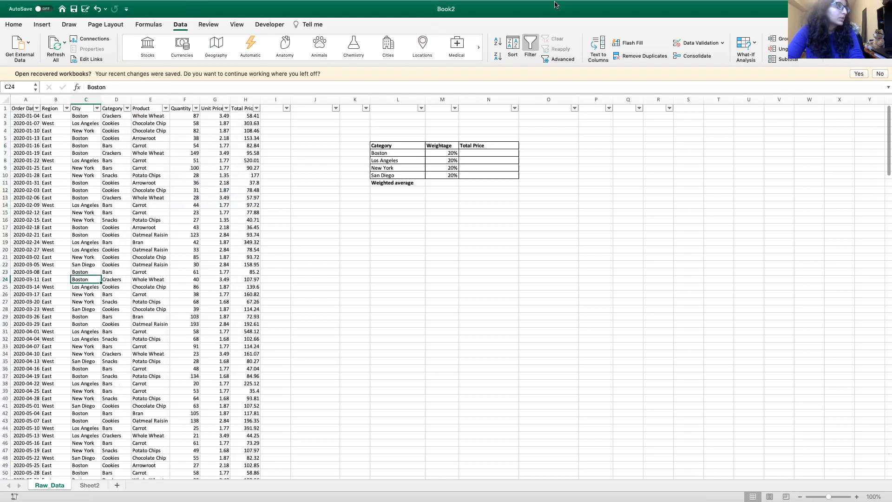
Turn off the filter on the header row of the Raw_Data table.
mouse_move(546, 5)
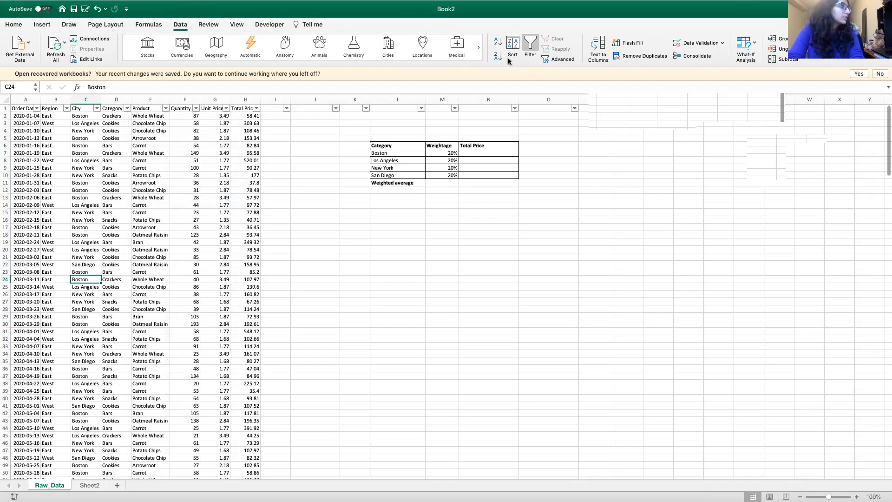
left_click(257, 204)
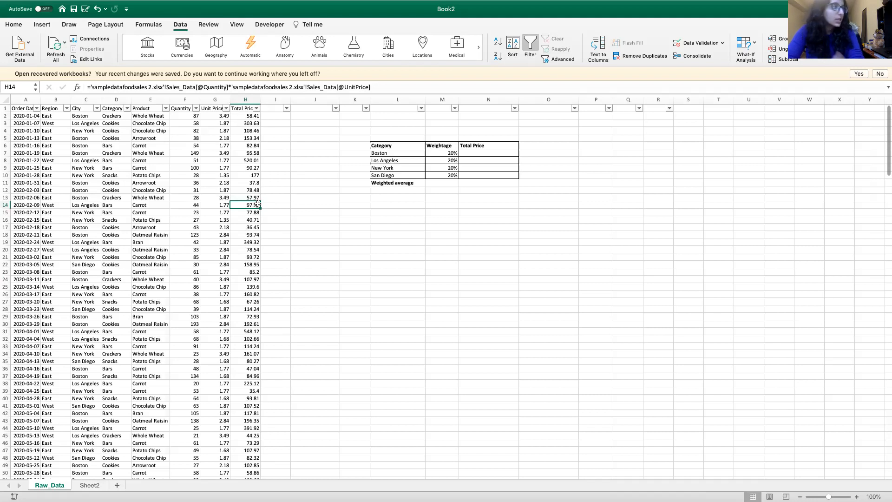
left_click(325, 107)
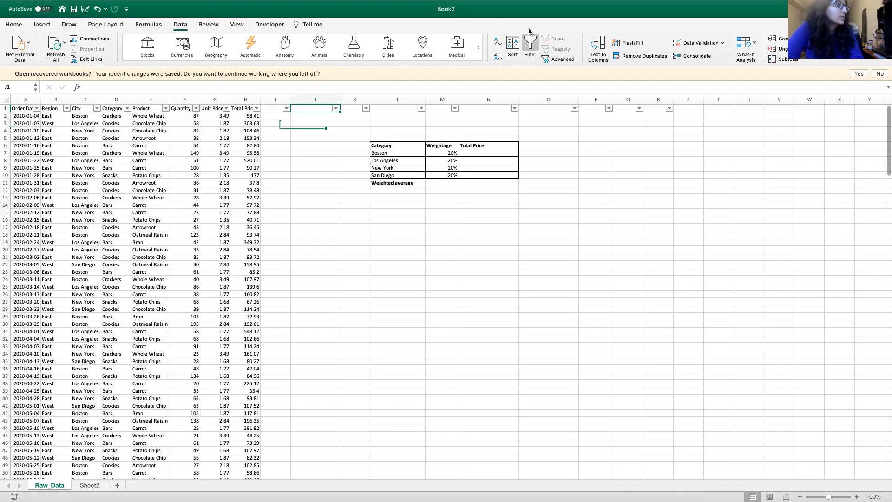
left_click(532, 44)
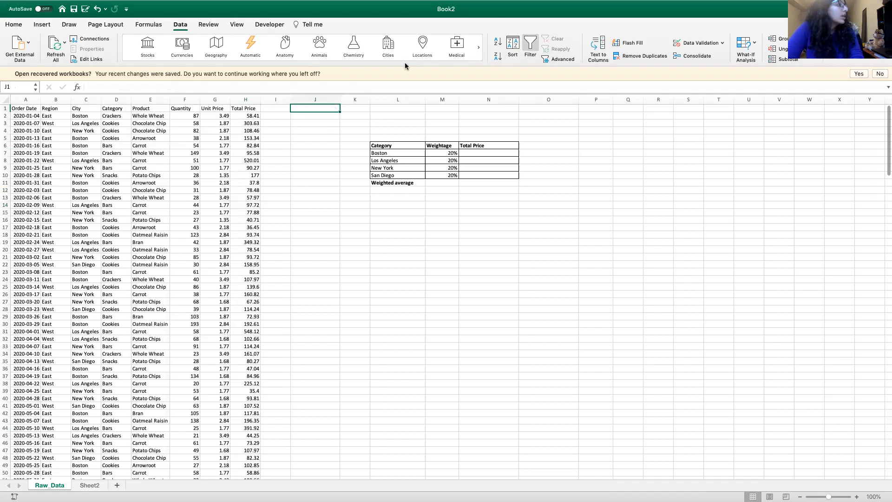
Enter a SUM formula in cell J2 that adds the individual unit price cells G2, G3 and G4.
left_click(302, 117)
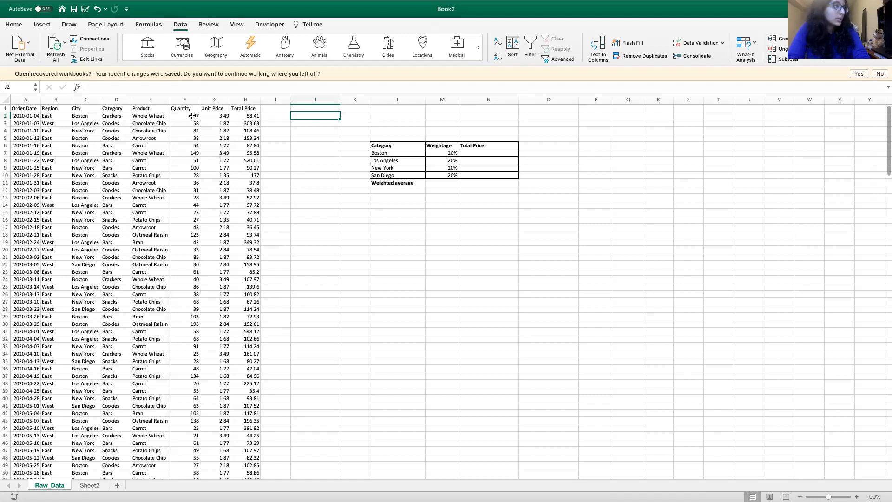
type("=")
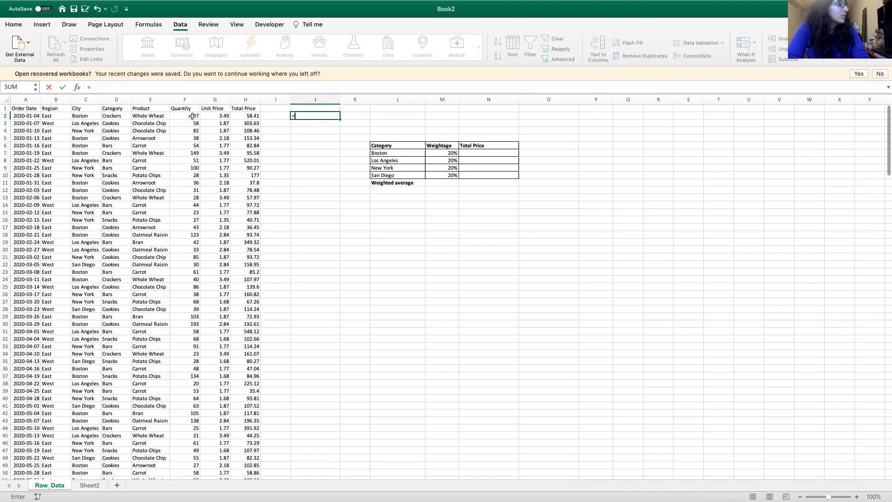
type("su")
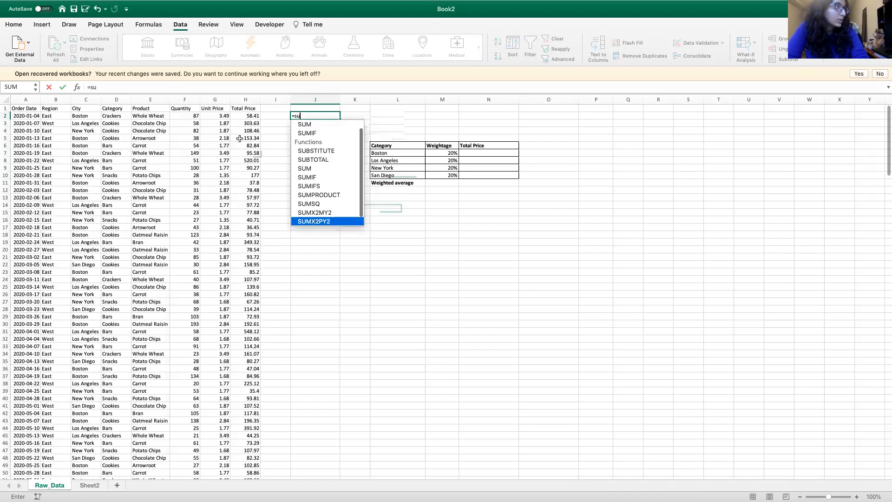
double_click(317, 126)
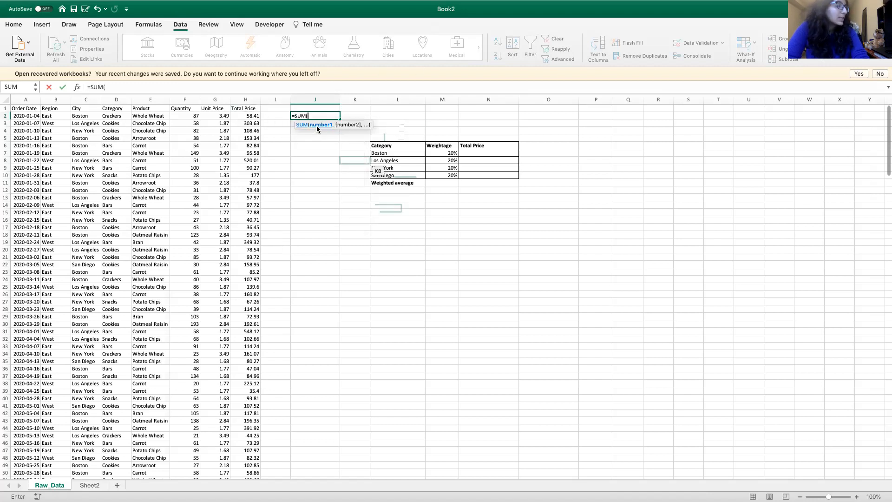
key("BackSpace")
key("BackSpace")
key("BackSpace")
key("BackSpace")
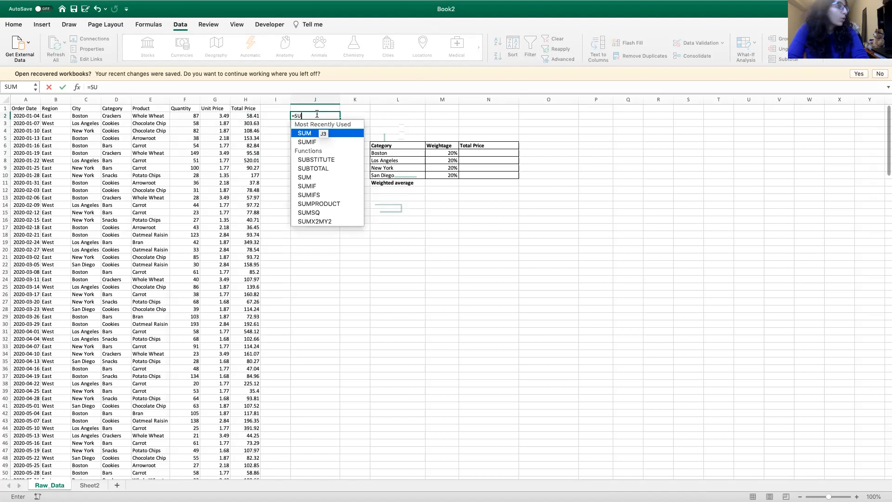
type("su")
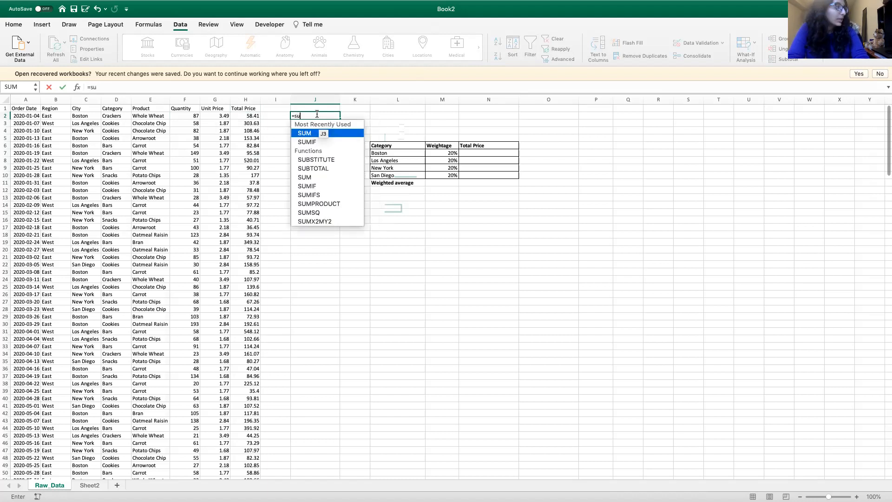
key("Tab")
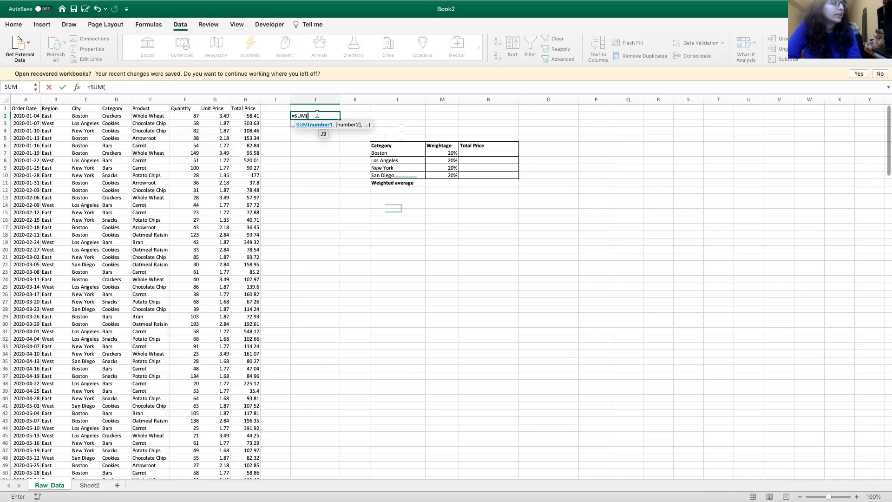
left_click(212, 116)
type(",")
left_click(208, 124)
type(",")
left_click(209, 132)
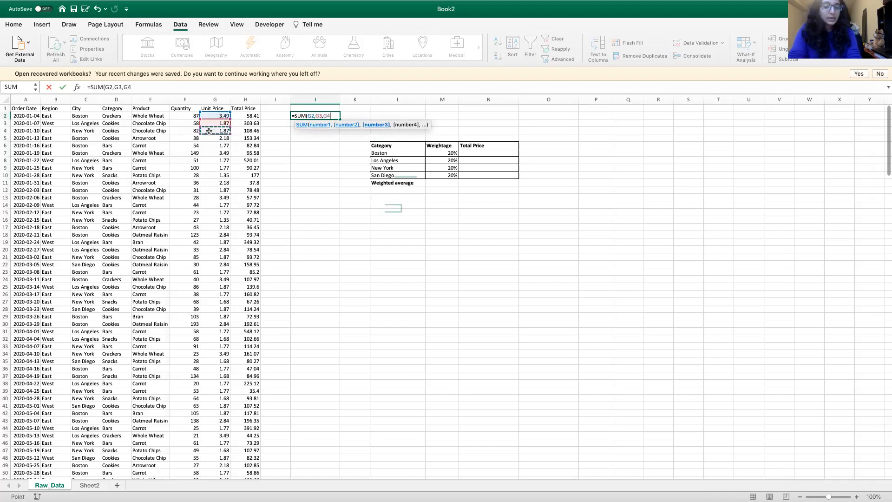
key("Return")
Replace the formula in cell J2 with a SUM of the continuous Quantity range F2:F15.
left_click(324, 115)
type("=SUM(")
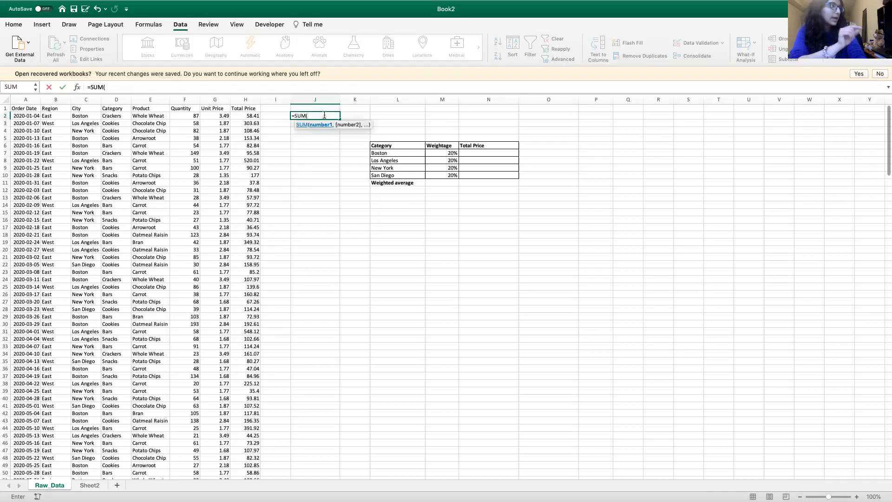
left_click_drag(194, 117, 196, 208)
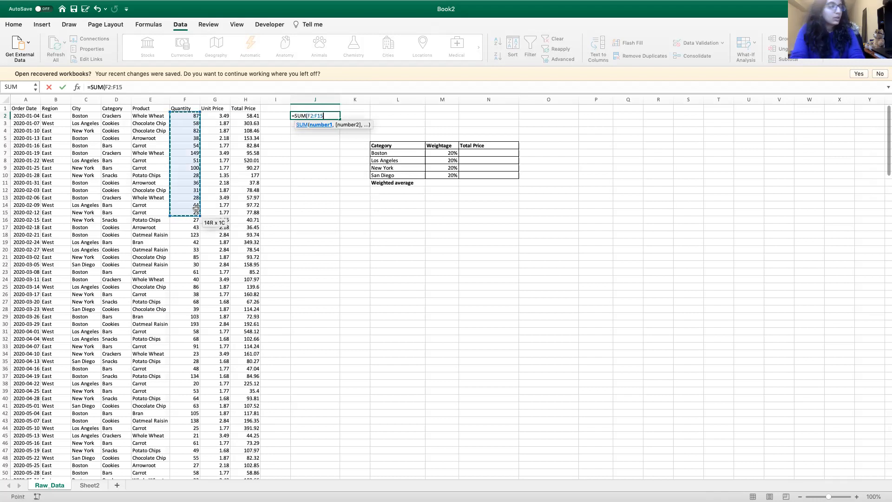
key("Return")
Replace the formula in cell J2 with a SUM of the two Quantity ranges F2:F6 and F9:F16, and clear the cell.
left_click(327, 115)
type("=sum(")
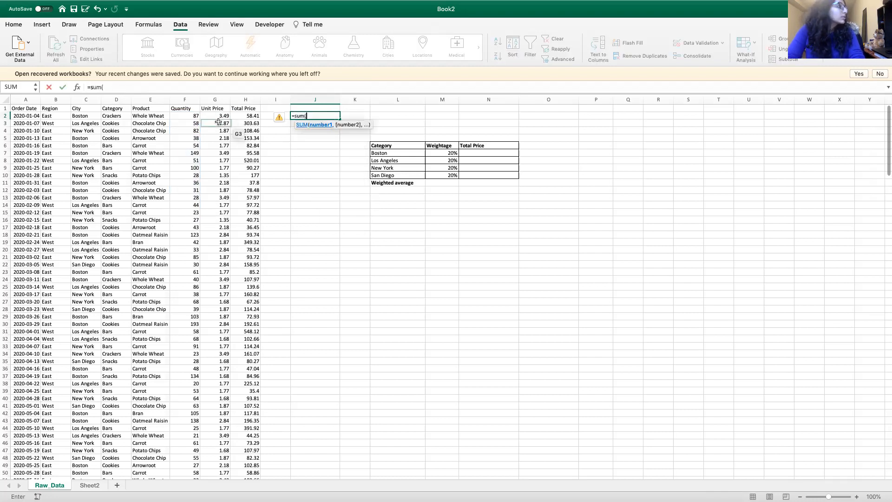
left_click_drag(193, 117, 184, 142)
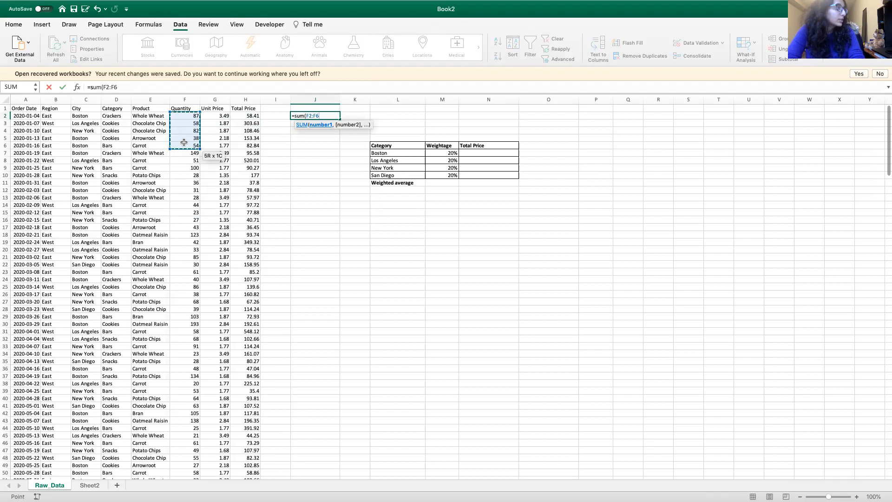
type(",")
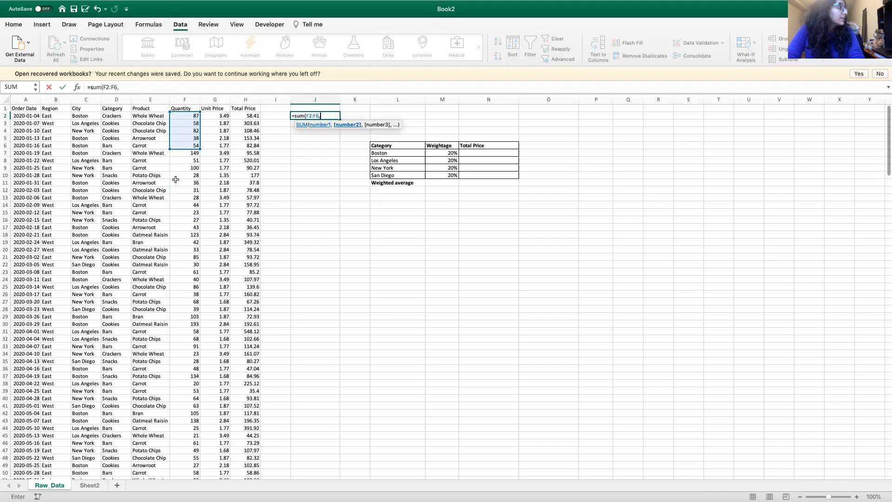
left_click_drag(179, 168, 177, 220)
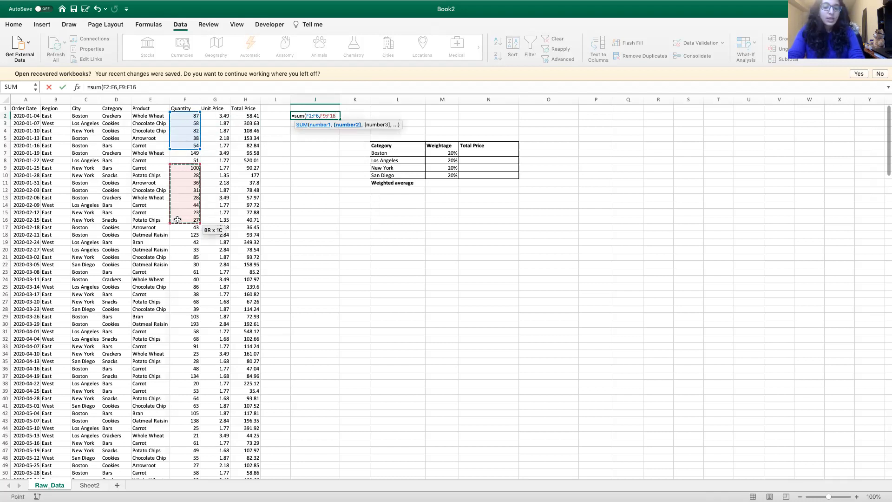
key("Return")
left_click(310, 116)
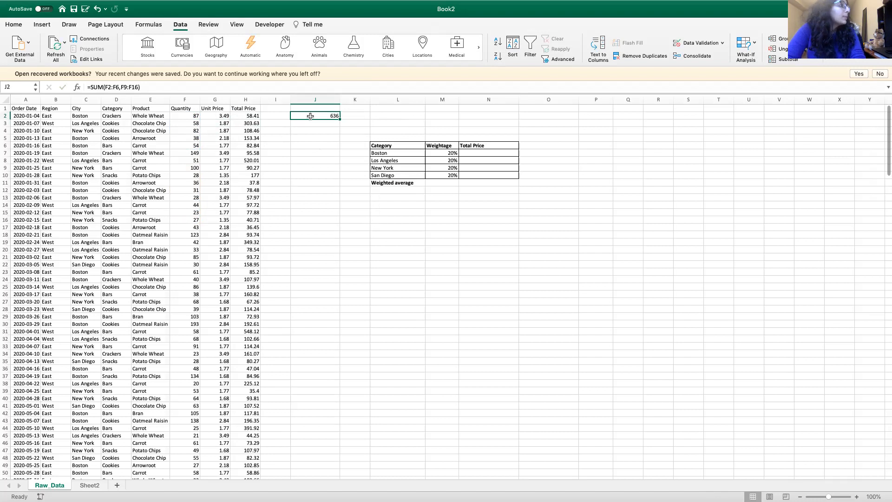
key("Delete")
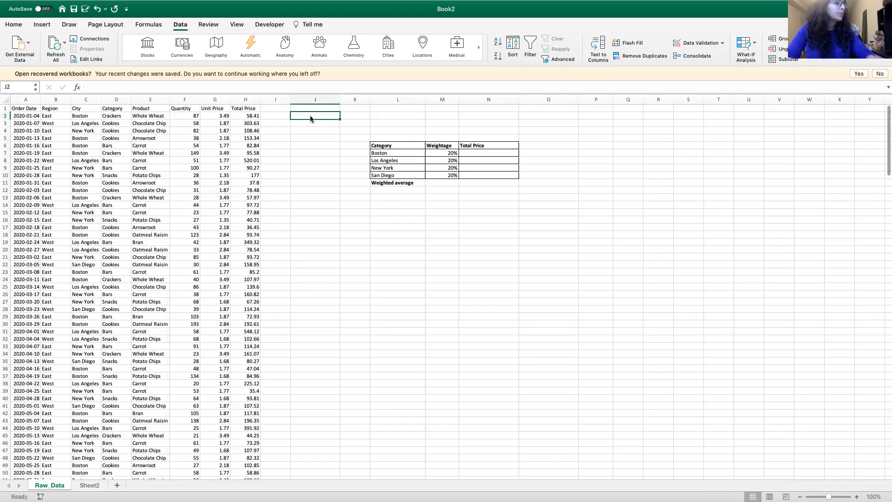
Calculate Boston's Total Price in cell N7 with =SUMIF(C:C,"Boston",H:H).
left_click(480, 154)
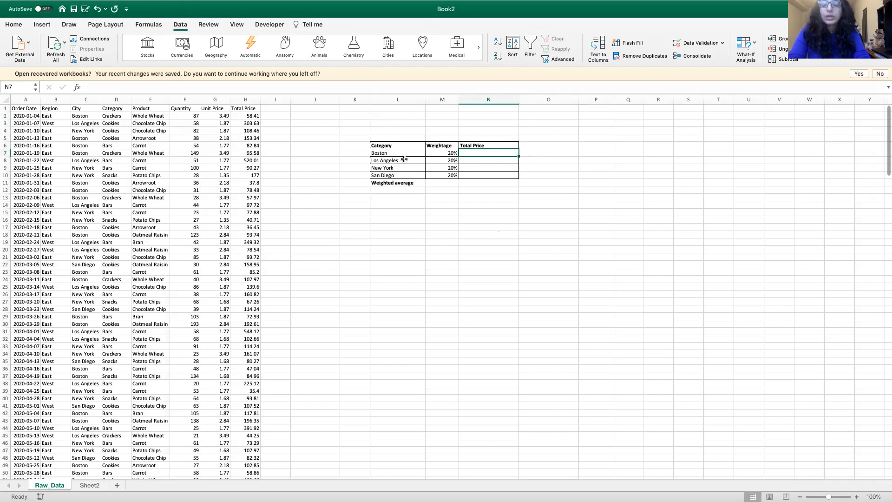
type("=")
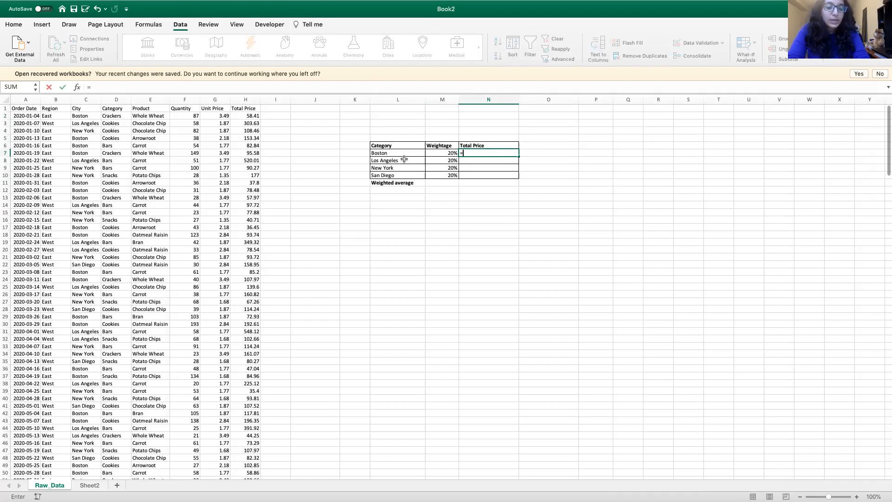
type("sumi")
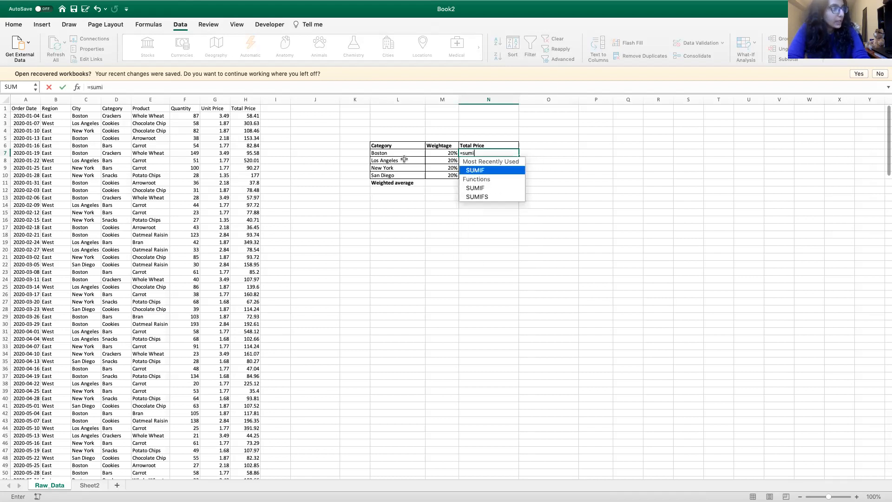
key("Tab")
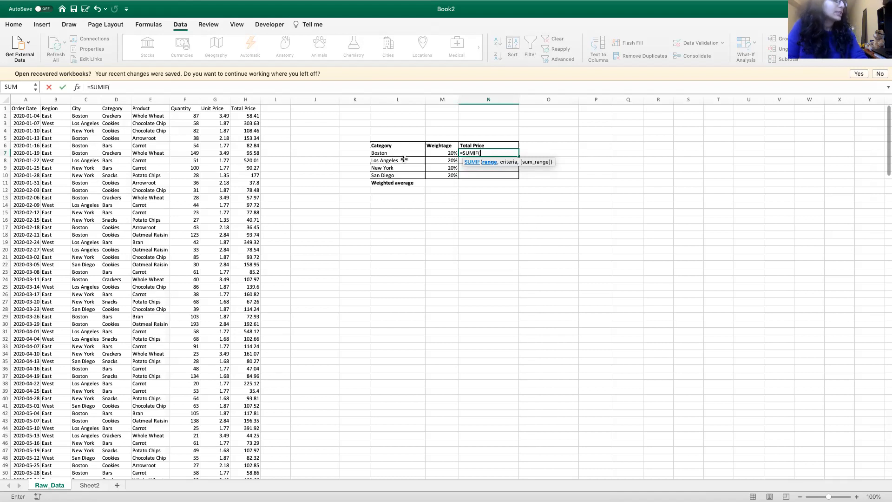
left_click_drag(520, 154, 536, 165)
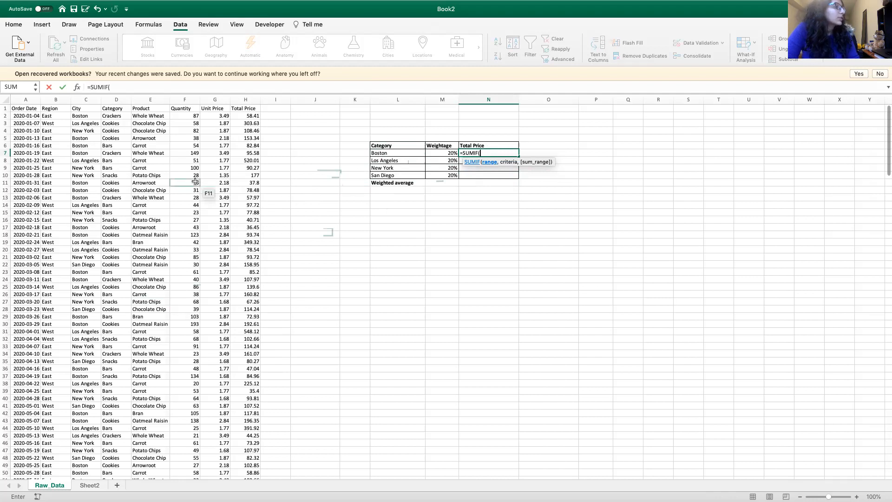
left_click(88, 98)
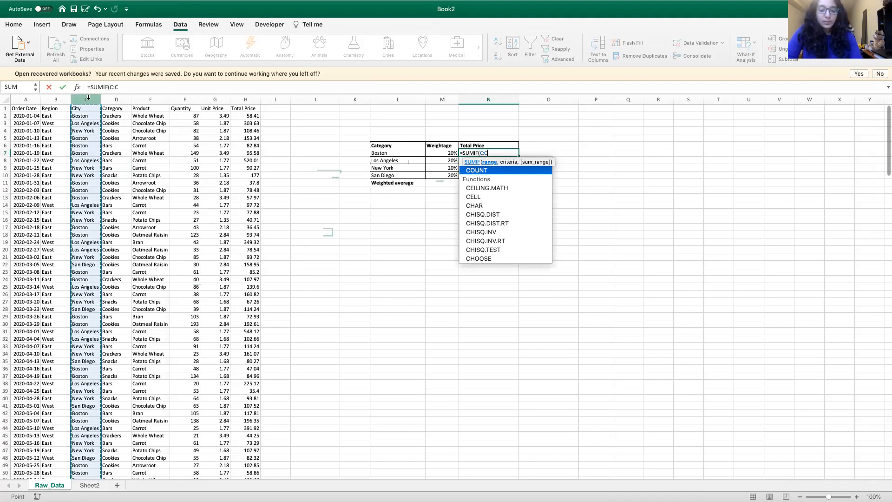
type(",")
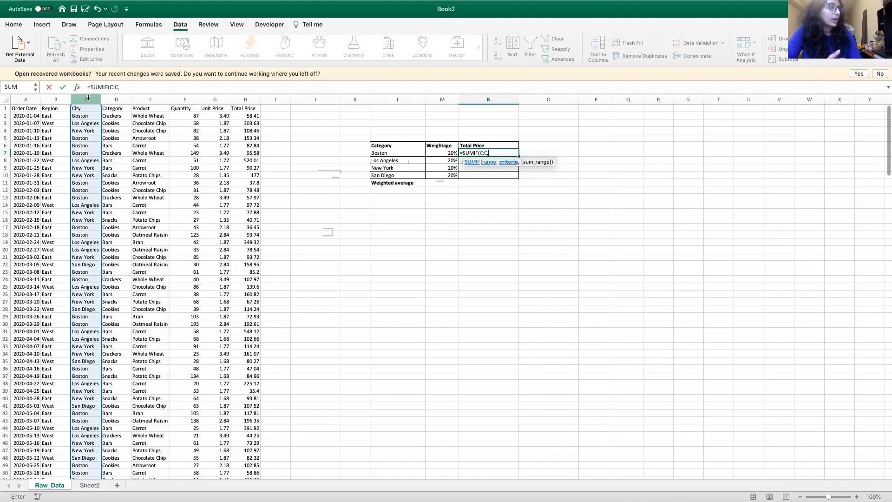
type("\"Boston")
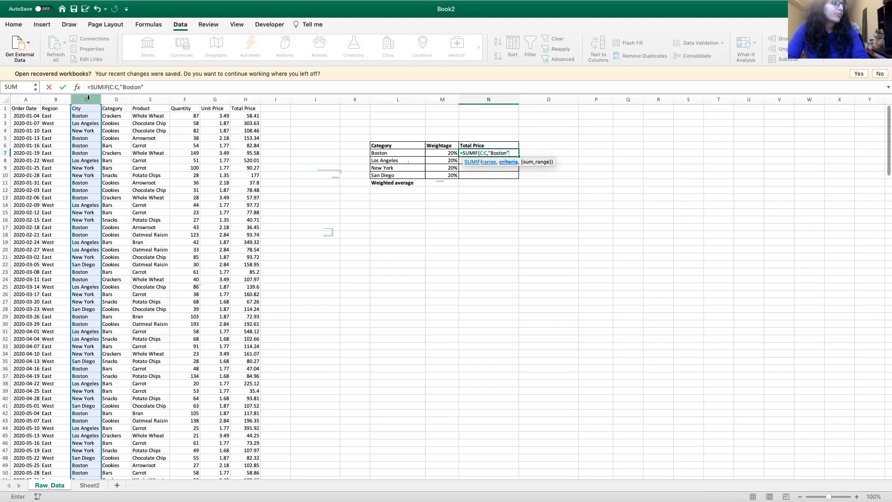
type(",")
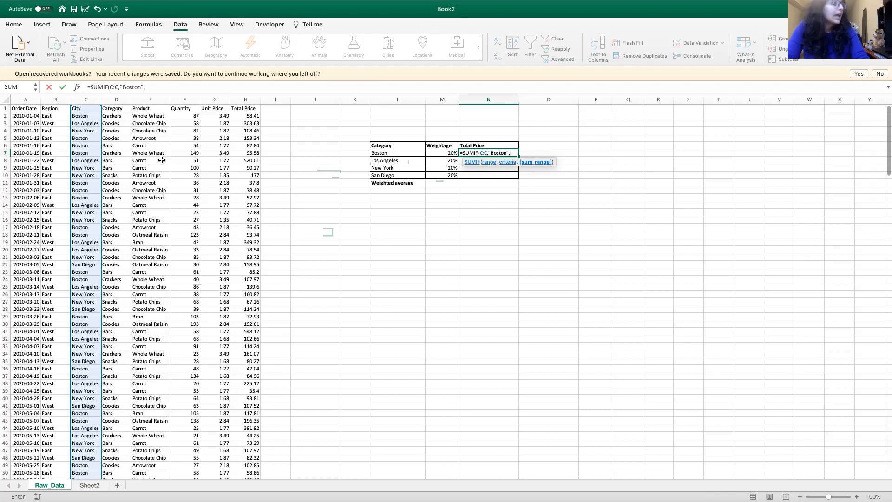
left_click(251, 100)
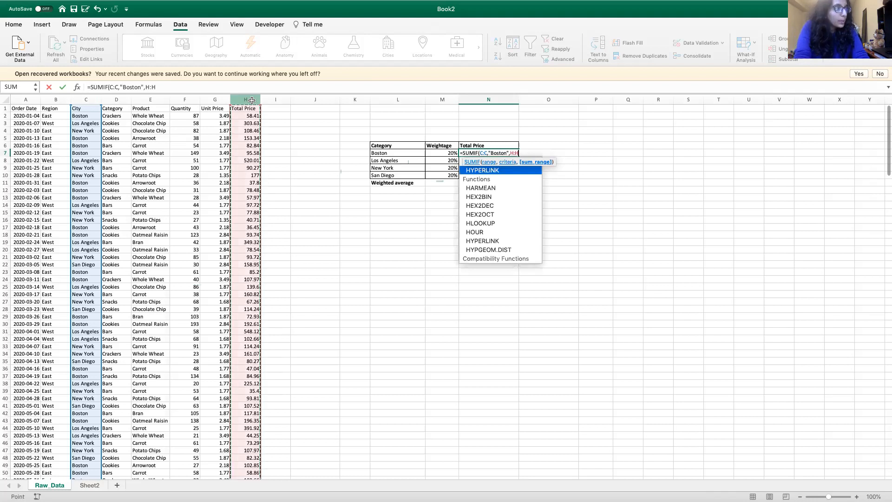
type(")")
key("Return")
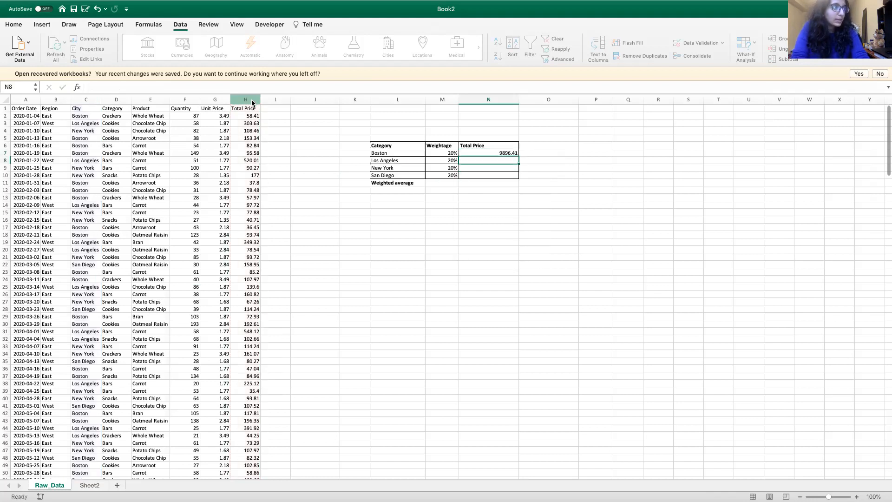
left_click(481, 153)
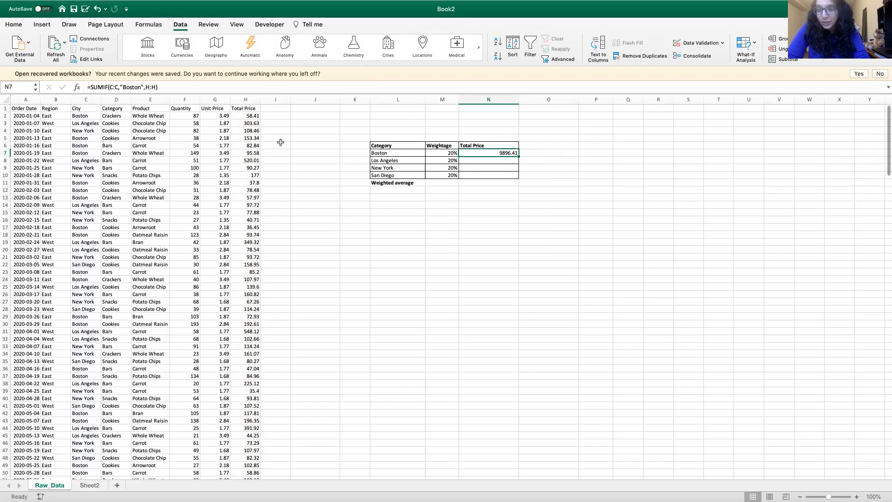
Turn on filtering for the whole header row 1 of the sales data.
left_click_drag(148, 123, 148, 135)
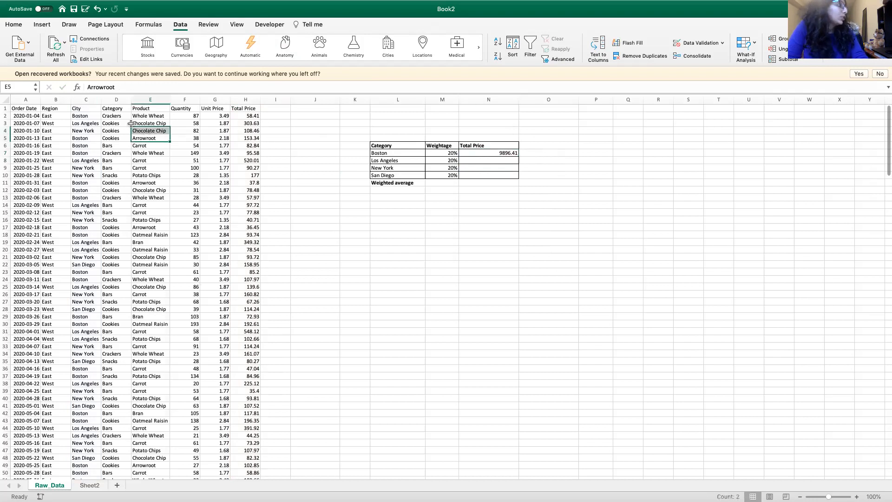
left_click(139, 124)
left_click(5, 108)
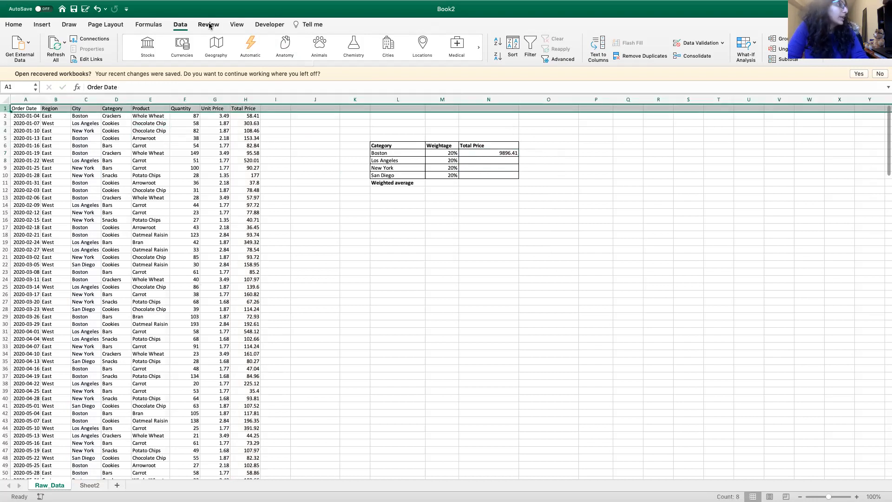
left_click(533, 47)
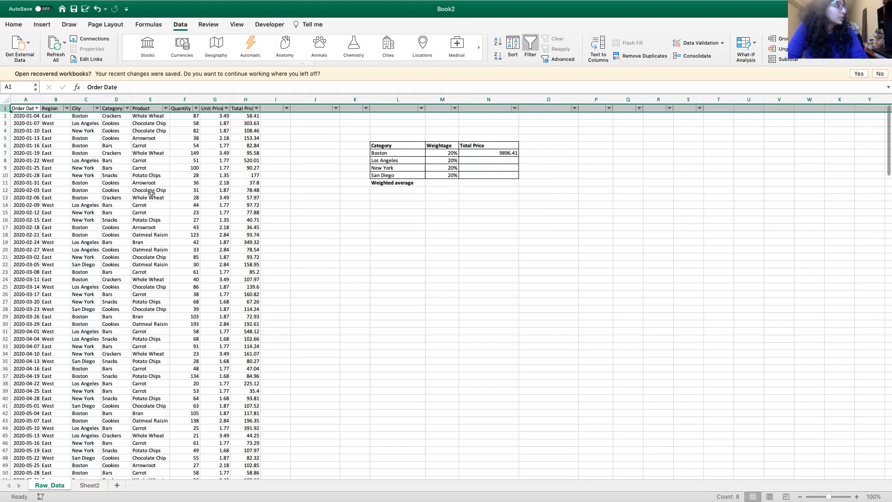
Filter the City column of the sales data to show only Boston rows.
left_click(150, 205)
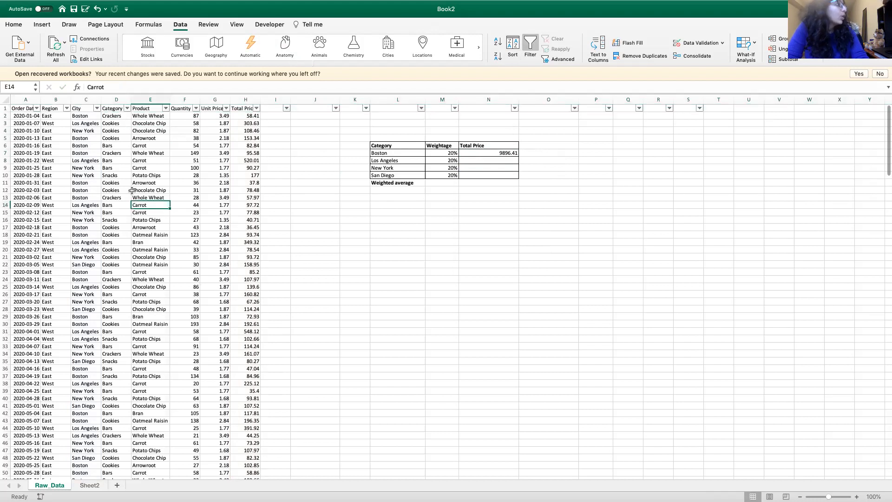
left_click(97, 108)
type("bost")
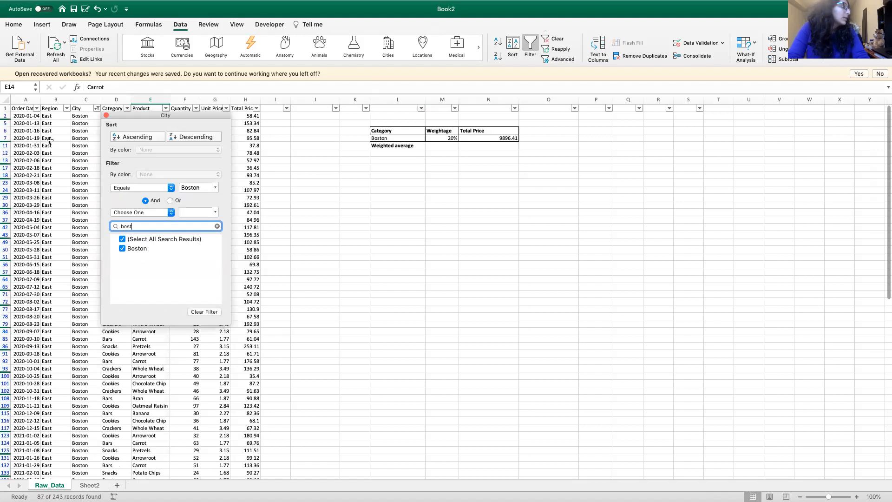
key("Return")
Select all of Boston's filtered Total Price values to check their sum, and clear the filter.
left_click_drag(245, 116, 245, 361)
key("super+shift+Down")
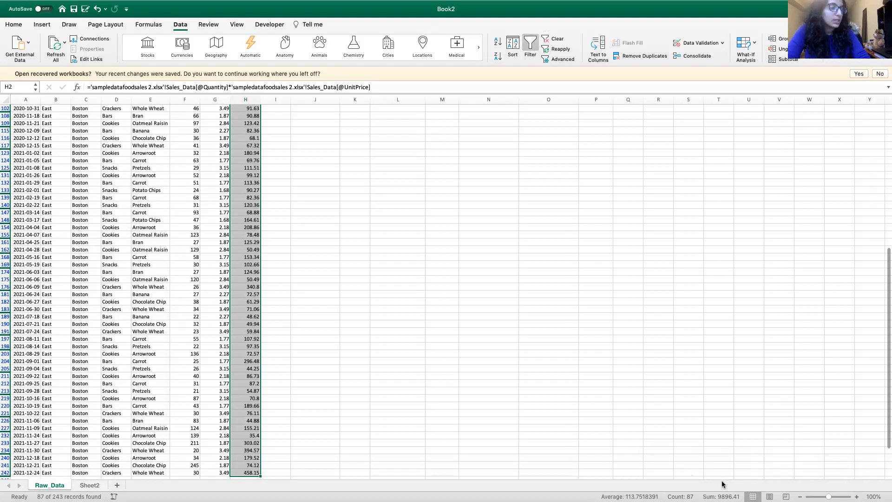
scroll(165, 309, "up", 12)
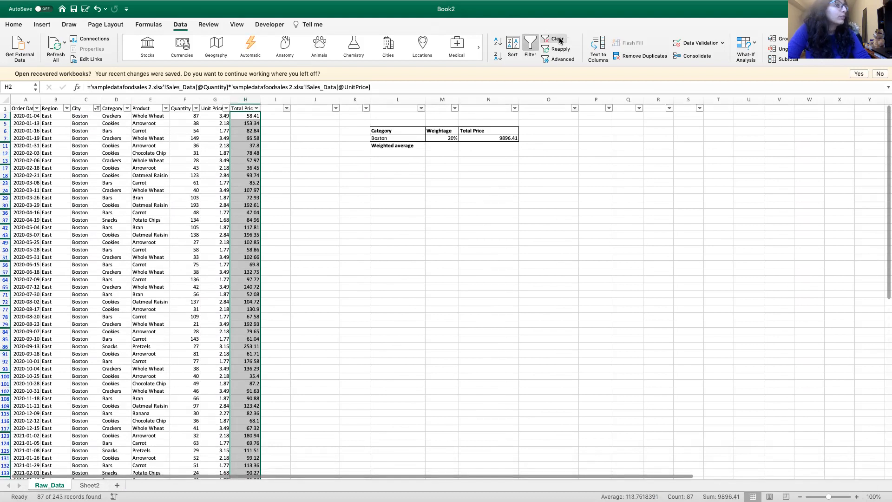
left_click(555, 39)
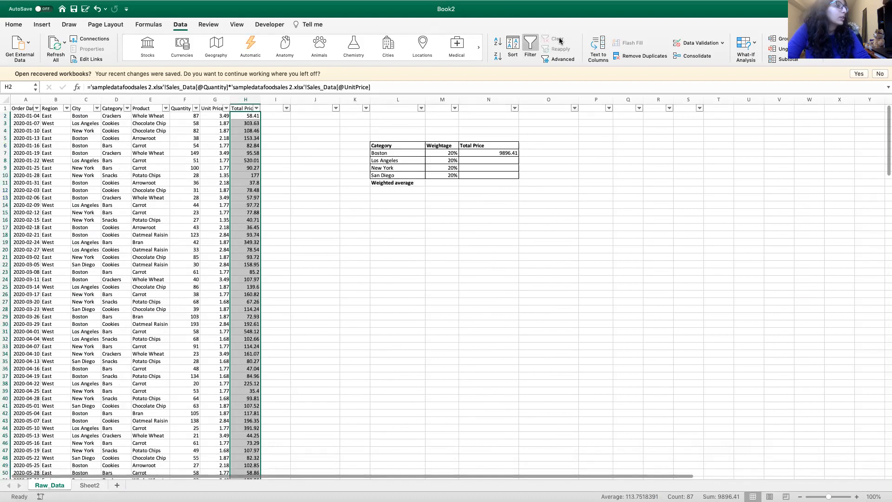
Replace Boston's Total Price formula in cell N7 with =SUMIF(C:C,L7,H:H), using the city cell as the criterion.
left_click(473, 153)
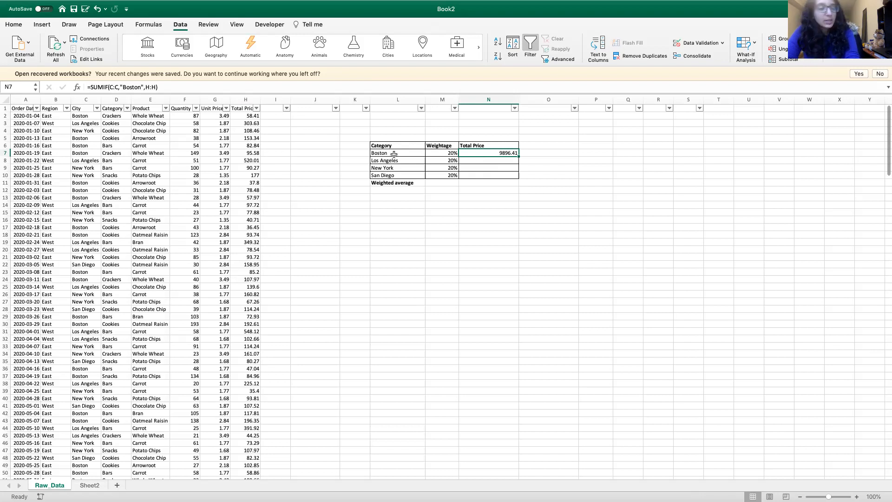
type("=sumi")
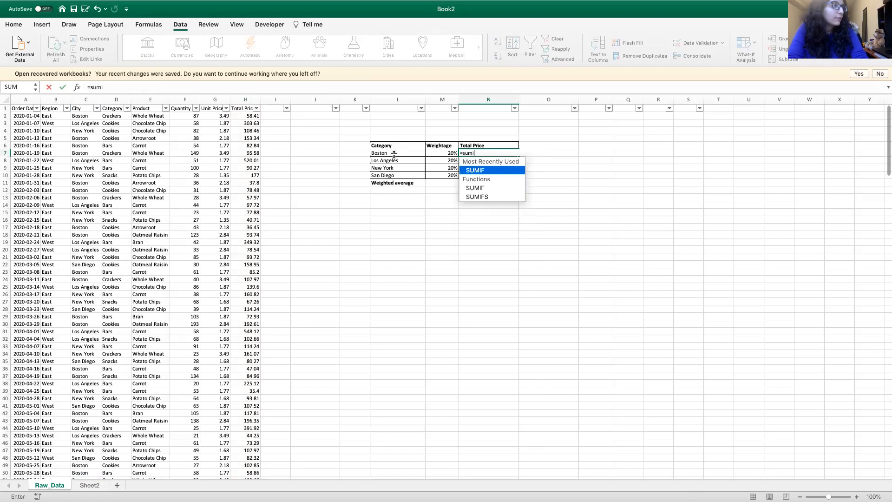
key("Tab")
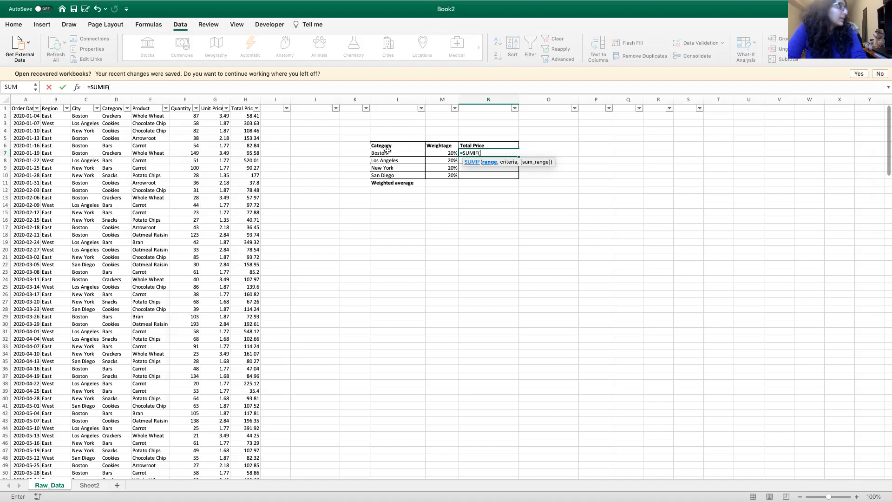
left_click(91, 98)
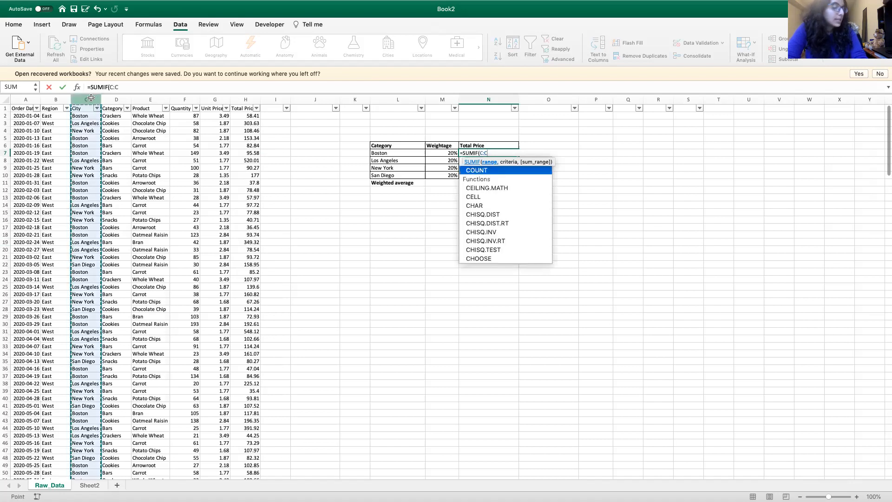
type(",")
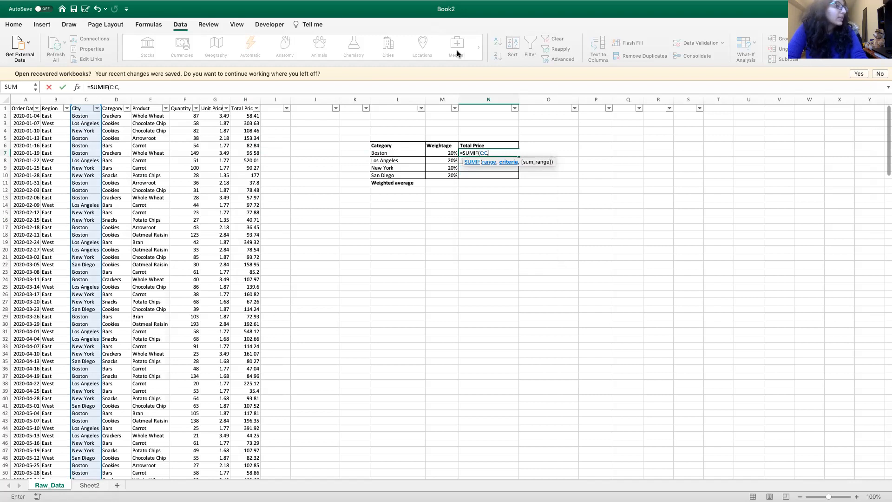
left_click(380, 152)
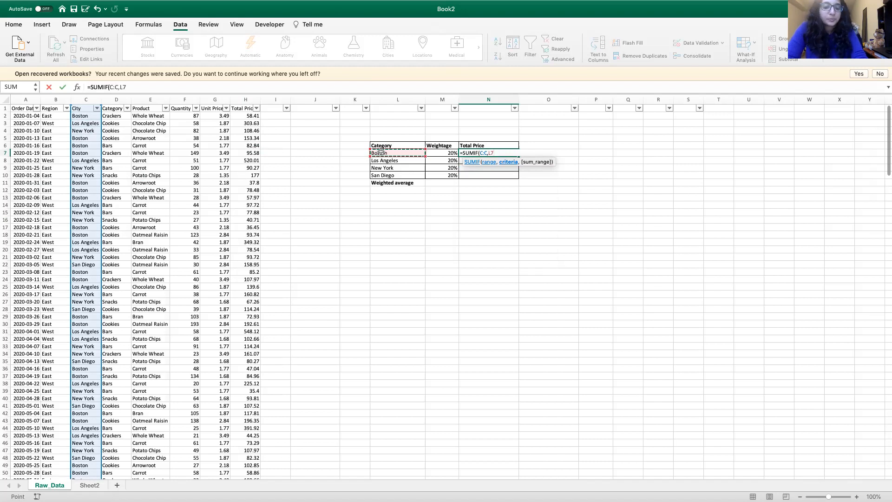
type(",")
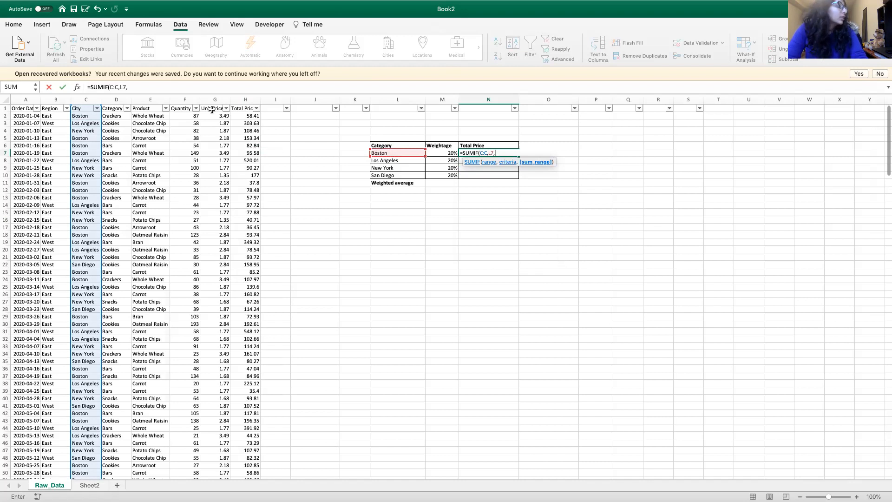
left_click(247, 97)
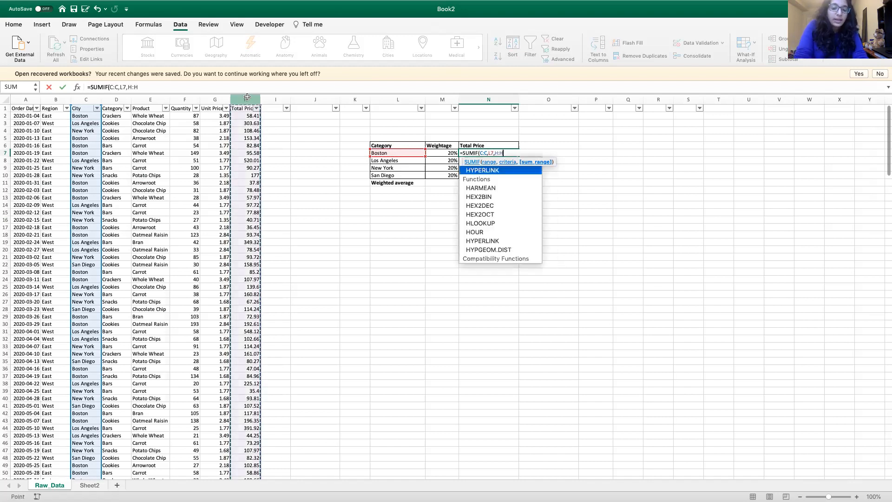
type(")")
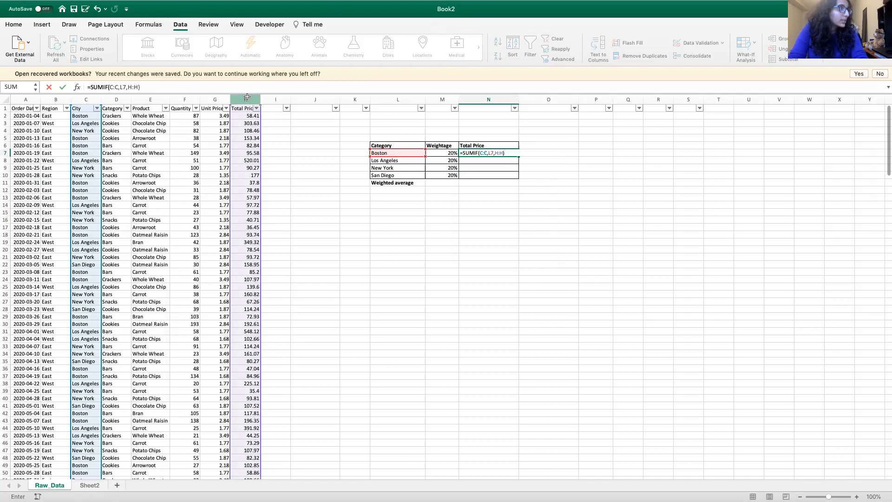
key("Return")
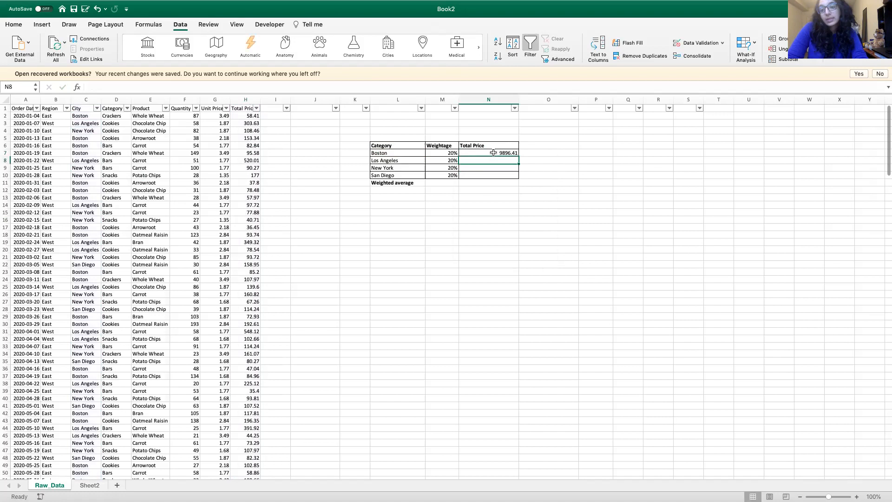
Fill the SUMIF formula from N7 down through N10 for Los Angeles, New York and San Diego.
left_click(493, 153)
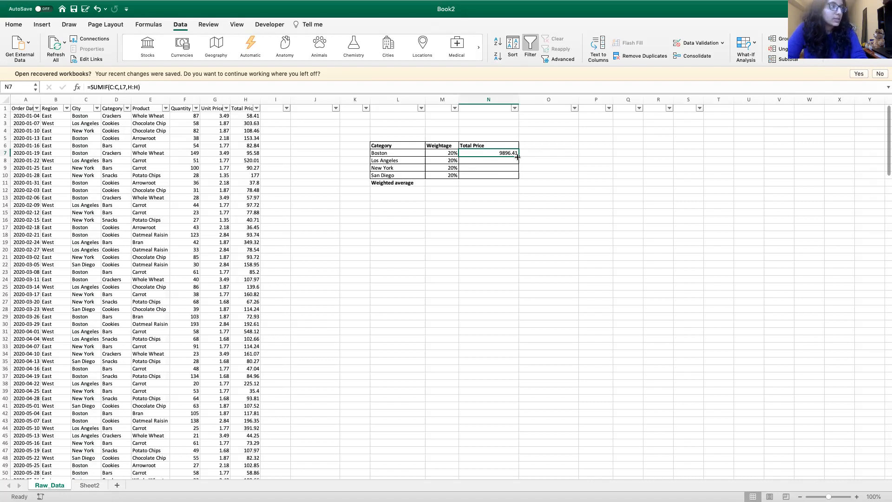
left_click_drag(518, 157, 518, 178)
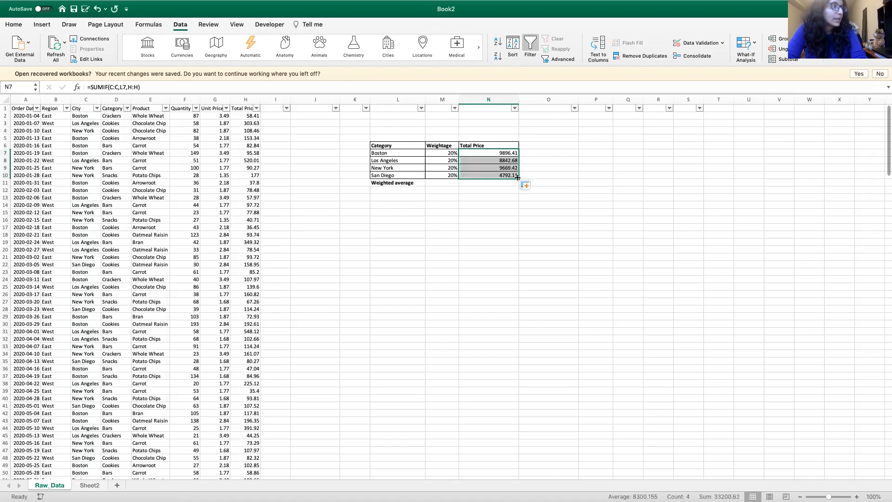
left_click(502, 160)
left_click(501, 171)
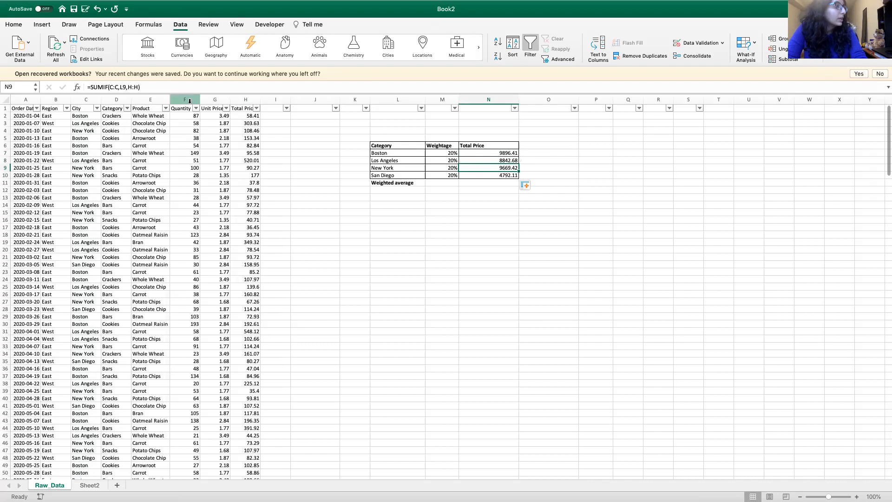
left_click(392, 159)
left_click(393, 168)
Rename the summary table's Category header in cell L6 as City.
left_click(394, 146)
type("City")
key("Return")
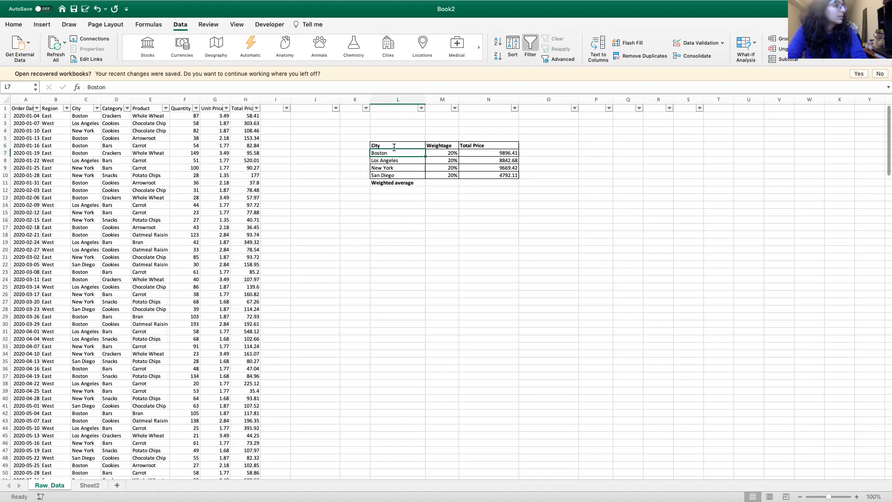
Examine how each Total Price formula in N7:N10 refers to its city cell in L7:L10.
left_click(479, 154)
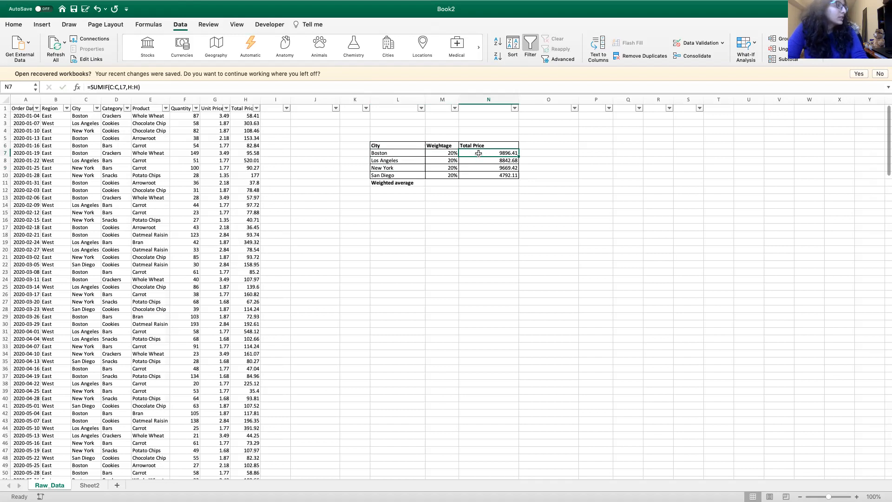
left_click(415, 154)
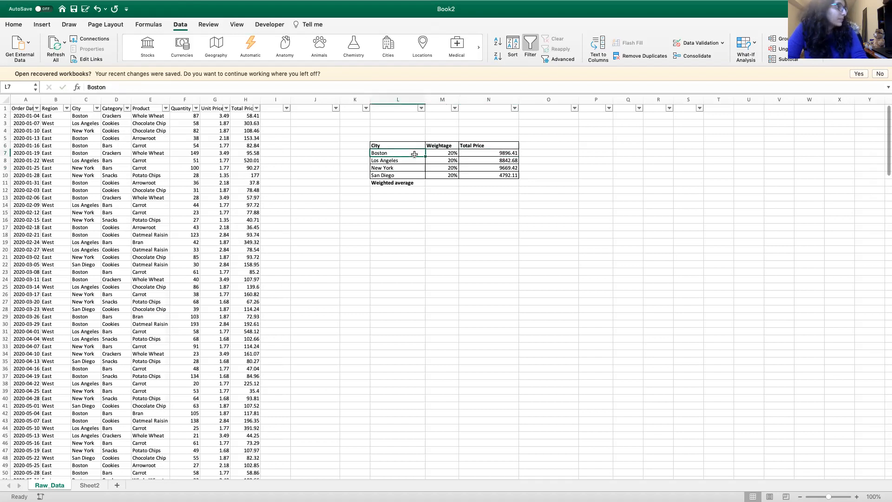
left_click(489, 162)
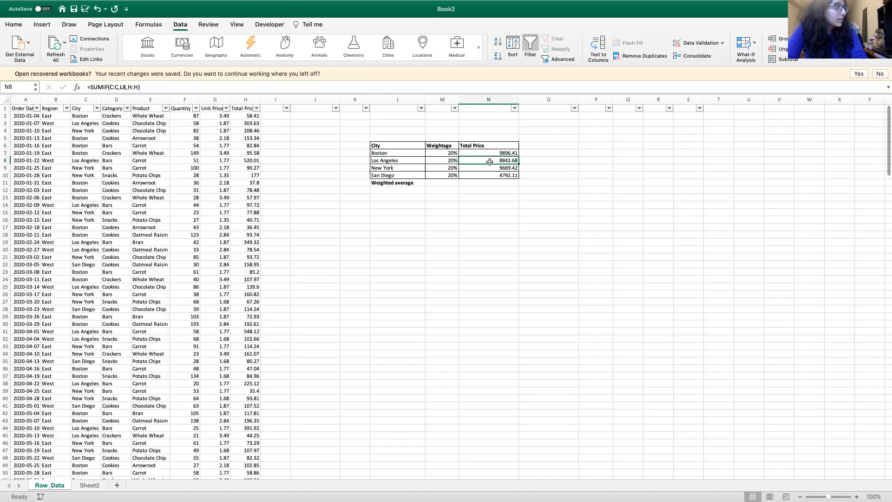
left_click(411, 163)
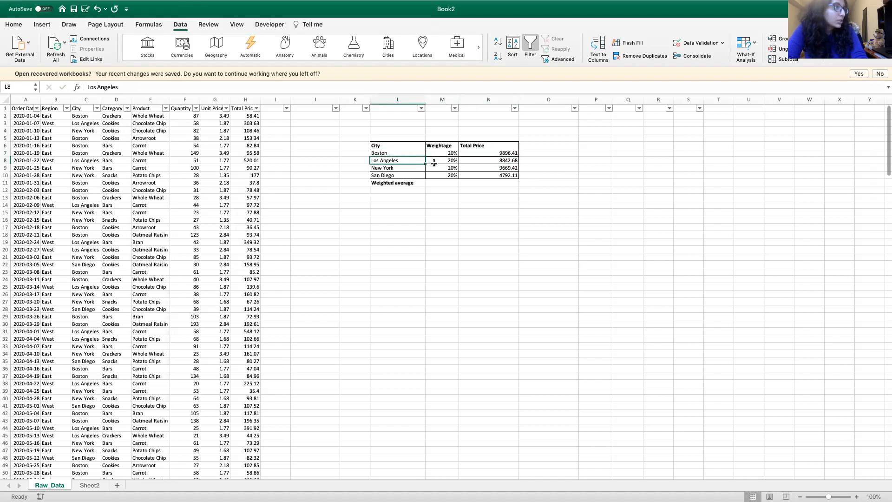
left_click(505, 168)
left_click(403, 170)
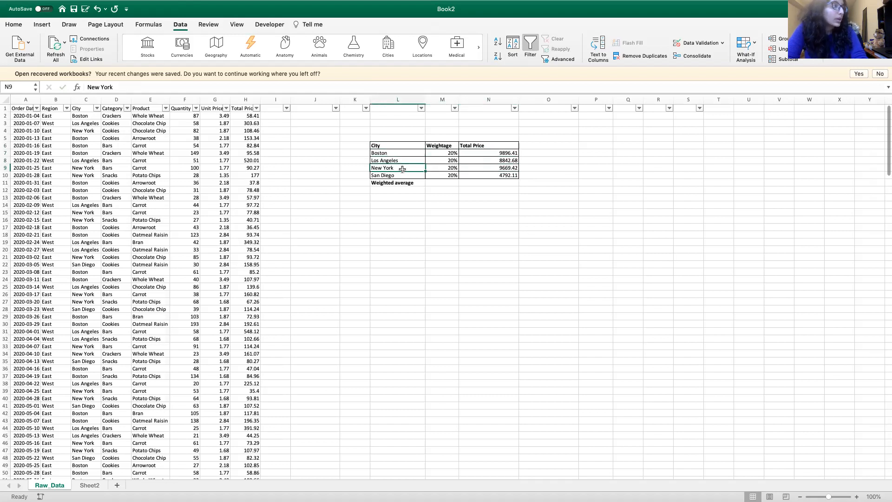
left_click(507, 175)
left_click(407, 176)
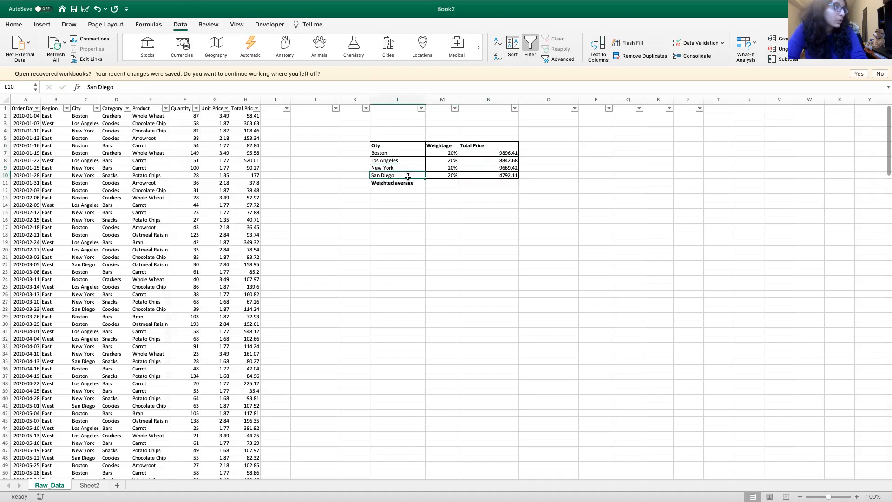
left_click(514, 151)
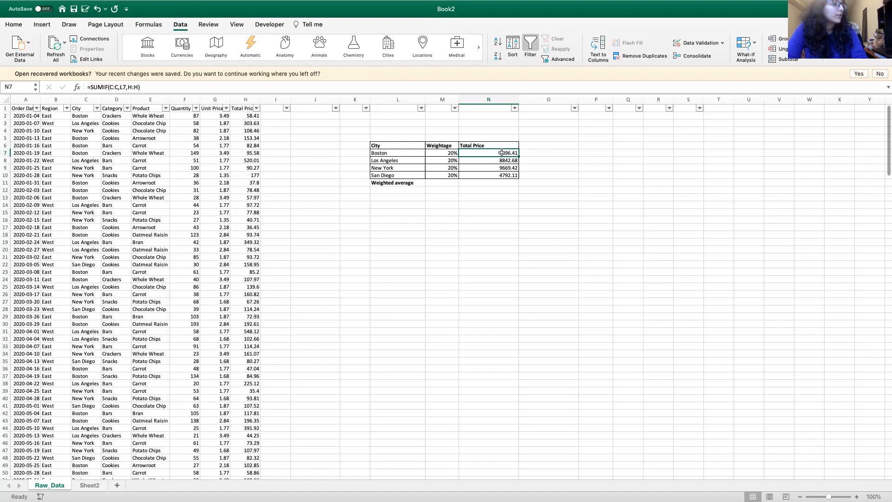
Calculate the weighted average in cell M11 with =SUMPRODUCT(M7:M10,N7:N10).
left_click(439, 182)
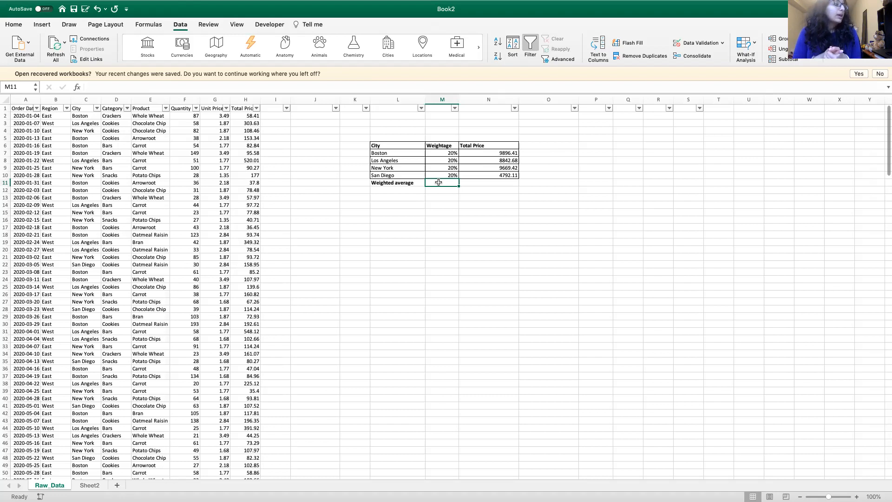
type("=sumpro")
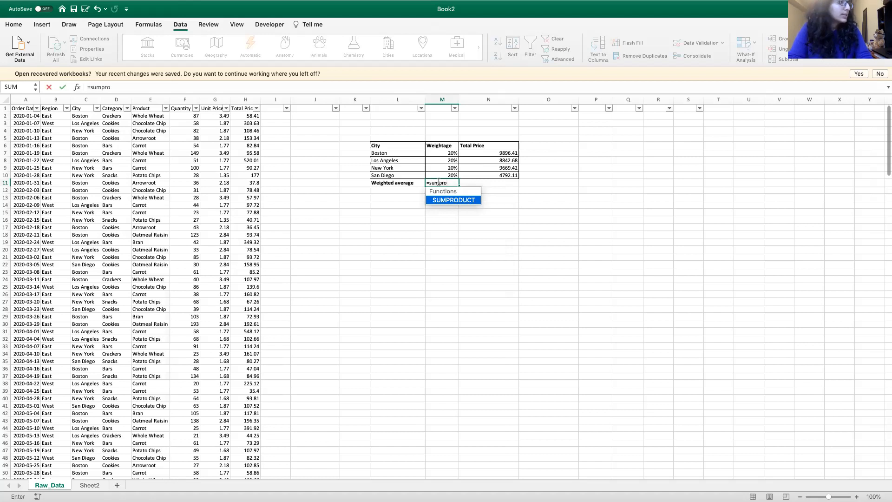
key("Tab")
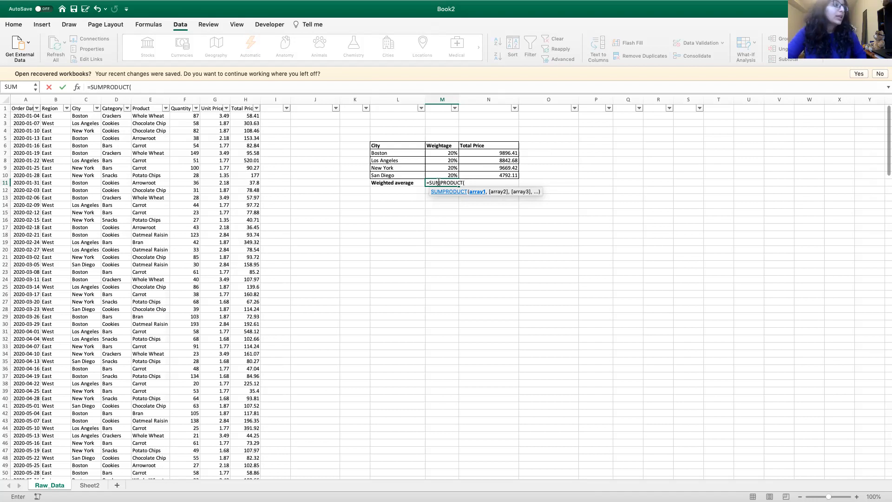
left_click_drag(442, 153, 448, 177)
type(",")
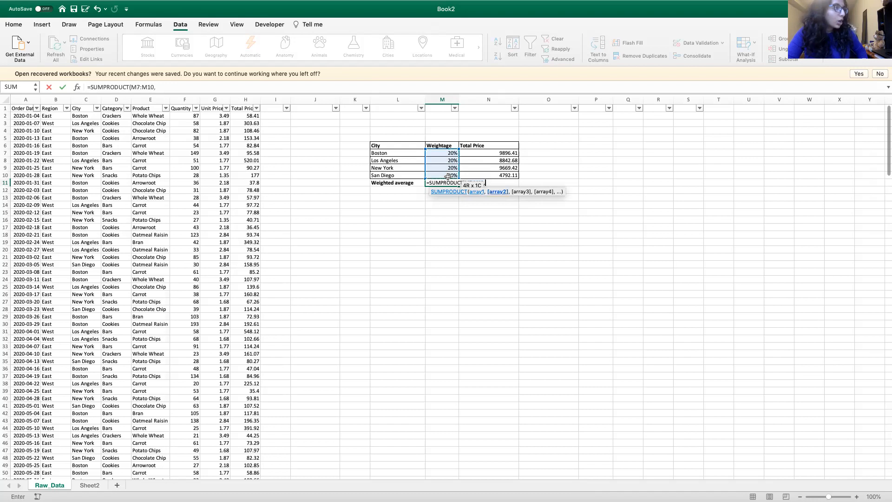
left_click_drag(484, 152, 484, 174)
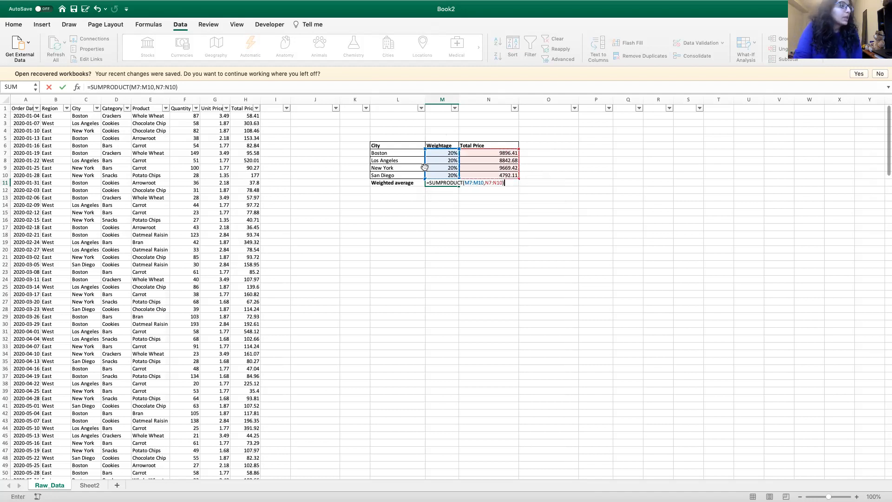
key("Return")
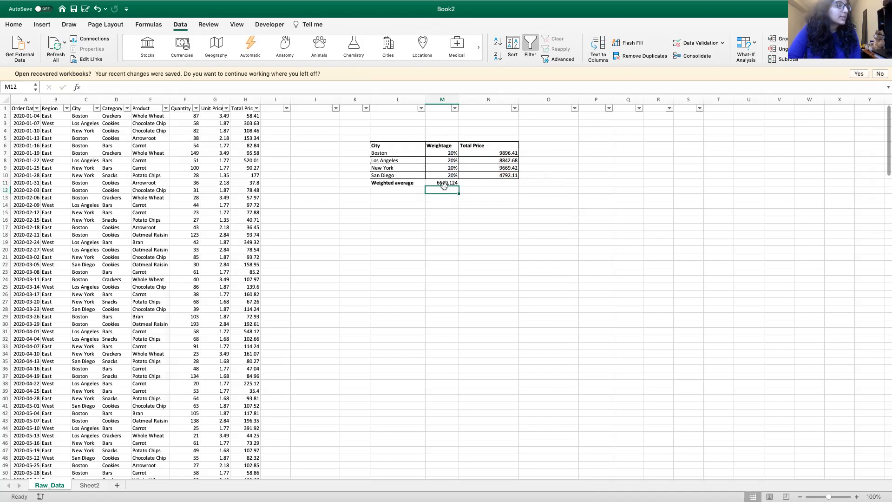
Label cell L12 Average and calculate the plain average of the city totals in M12 with =AVERAGE(N7:N10).
left_click(415, 192)
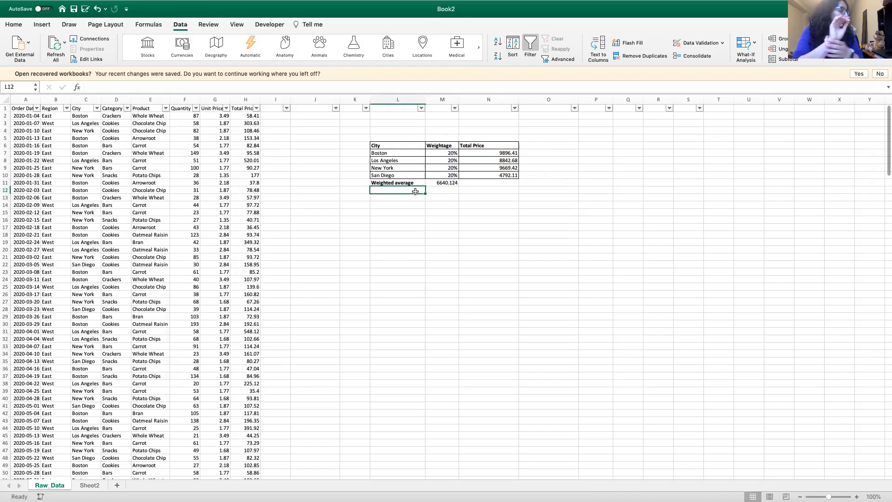
type("Average")
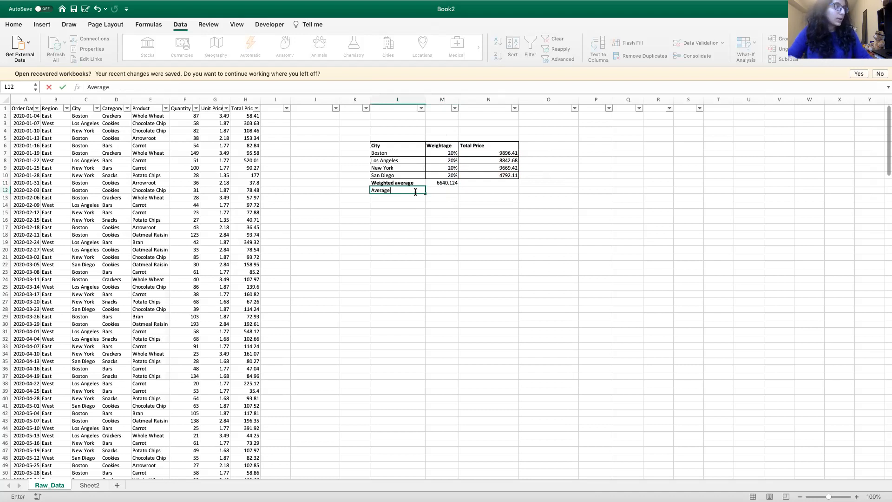
key("Tab")
type("=average")
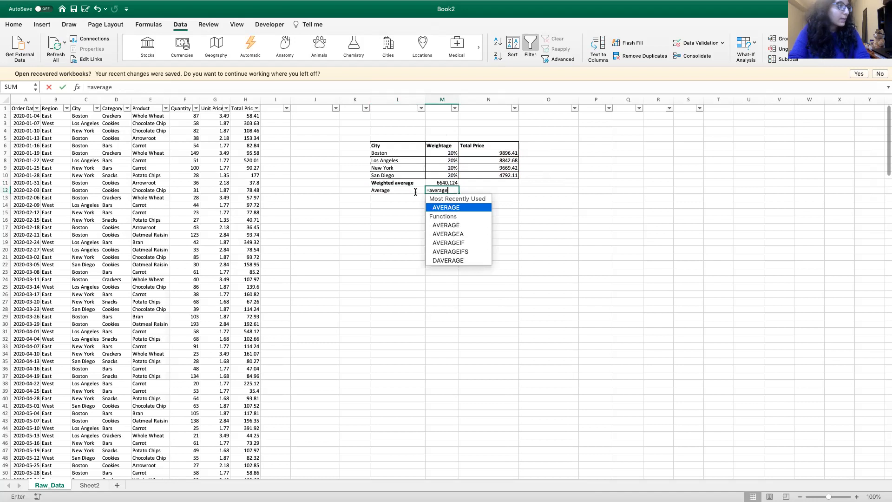
key("Tab")
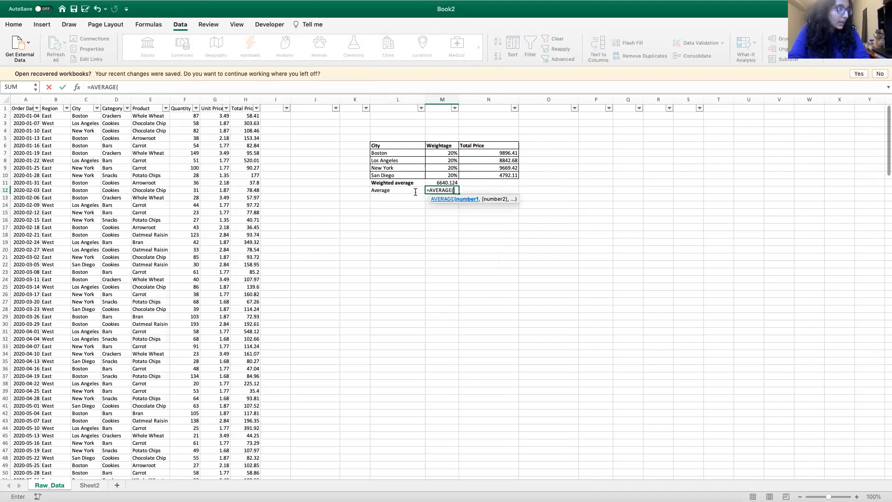
left_click_drag(492, 153, 497, 174)
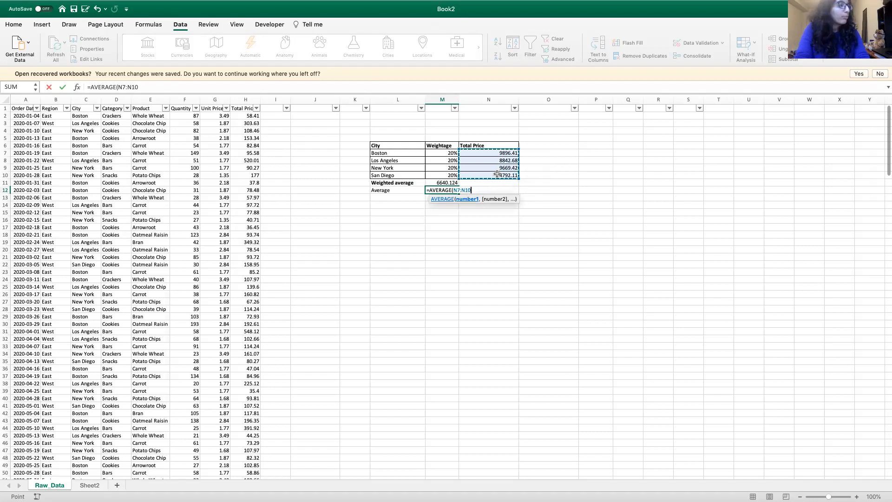
key("Return")
key("Up")
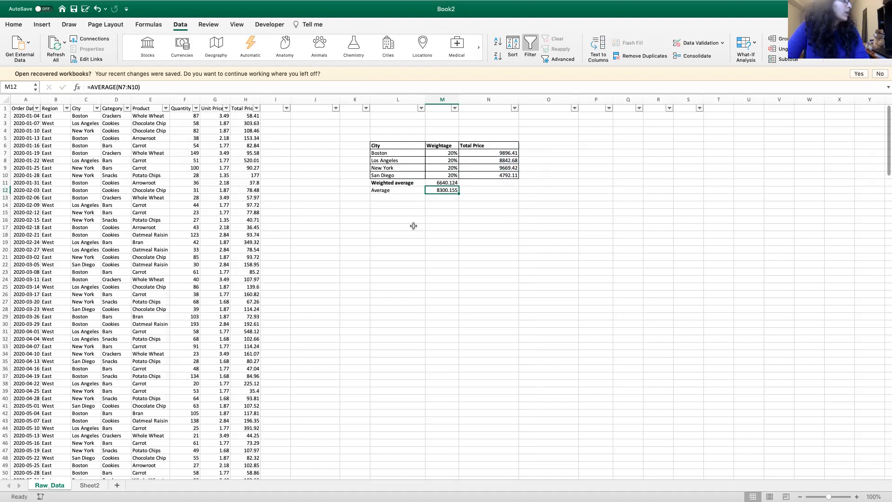
Compare Sheet2's city list and empty Total Price cells with the header row, columns A to E and city summary table on Raw_Data.
left_click(400, 199)
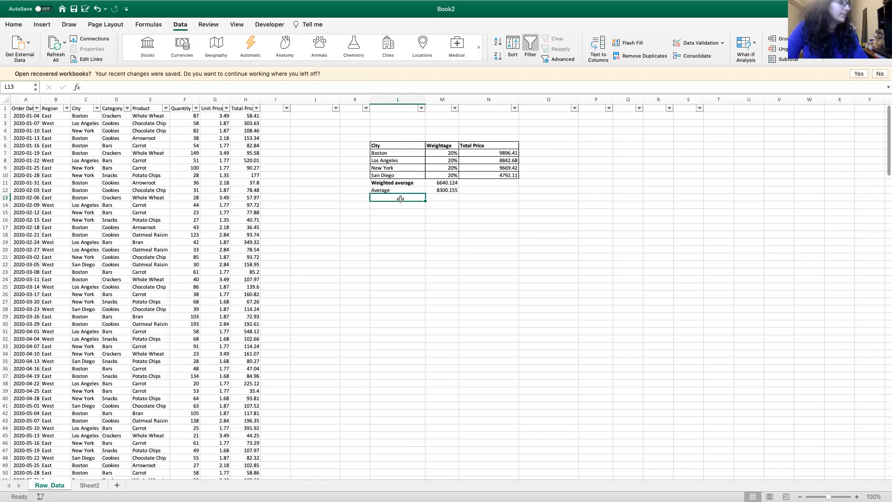
left_click(94, 486)
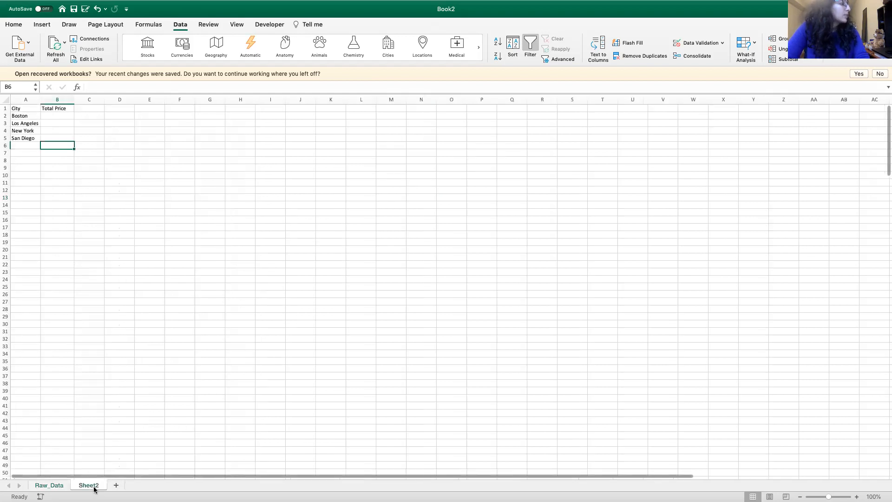
left_click(70, 116)
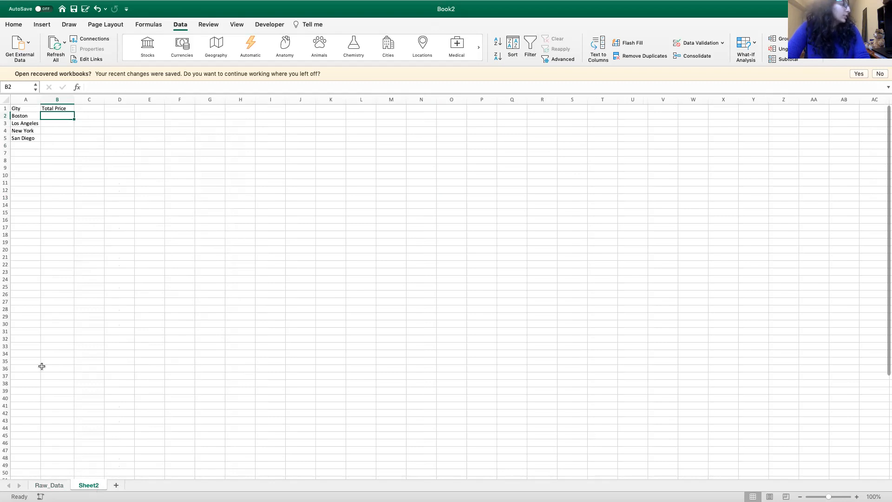
left_click(49, 485)
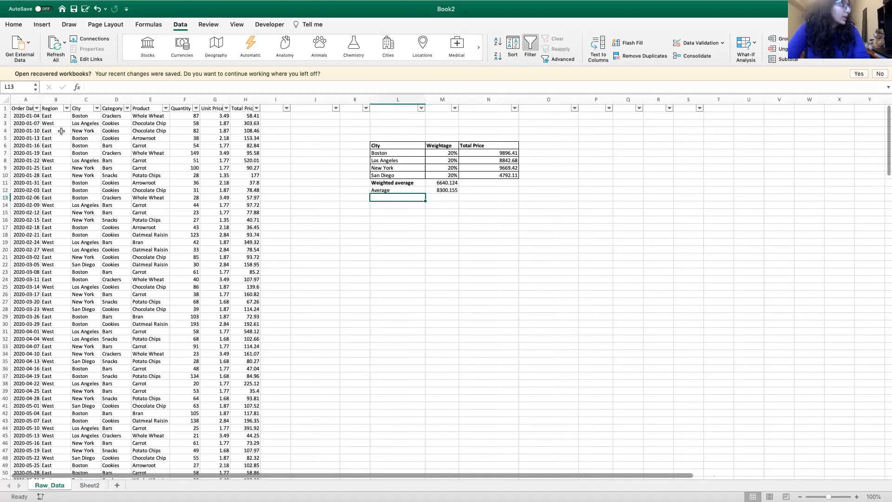
left_click(6, 107)
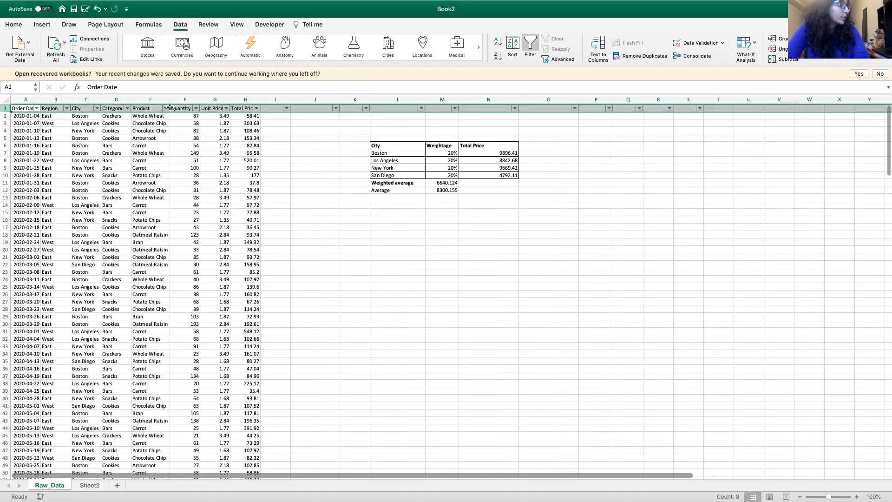
left_click(27, 99)
left_click(58, 100)
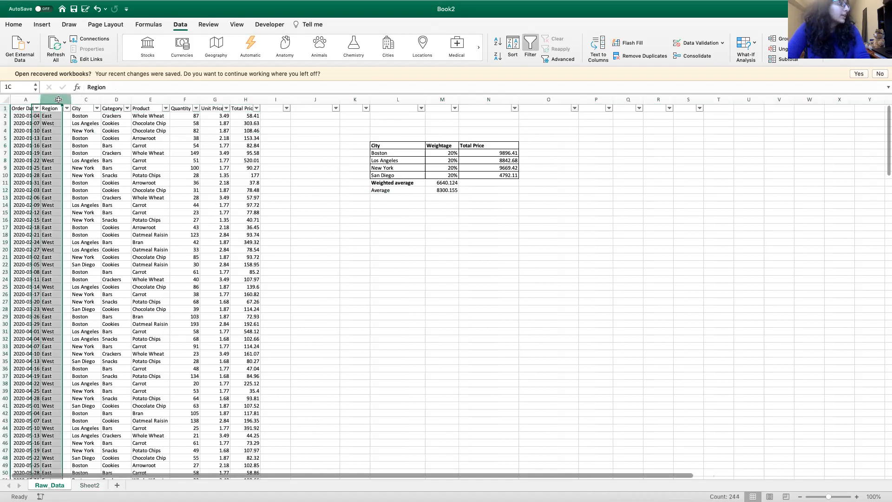
left_click(86, 100)
left_click(117, 100)
left_click(144, 98)
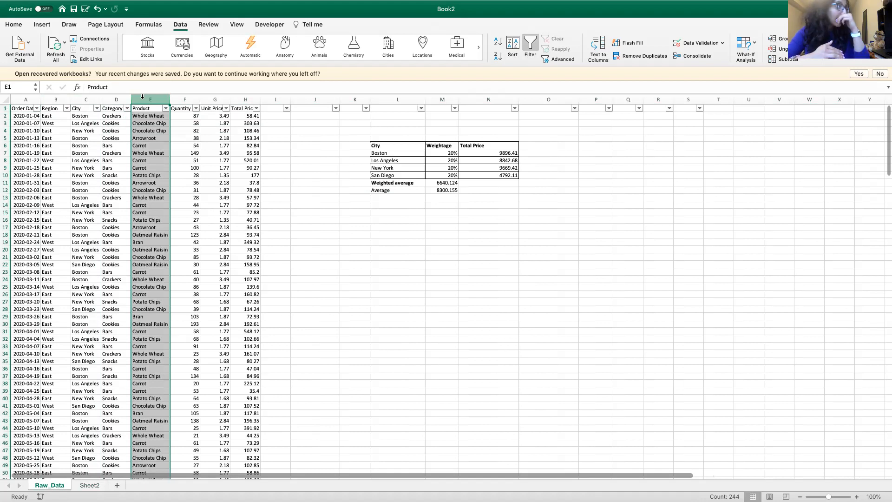
left_click(148, 197)
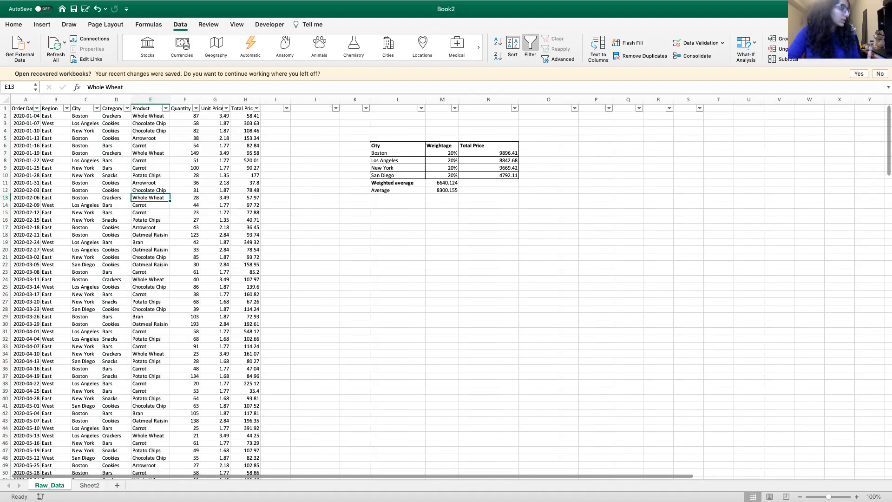
left_click(89, 485)
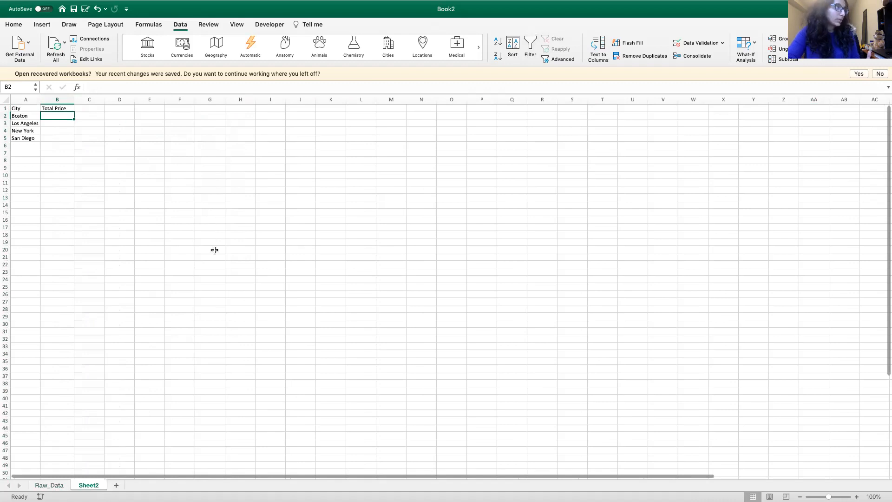
left_click(61, 487)
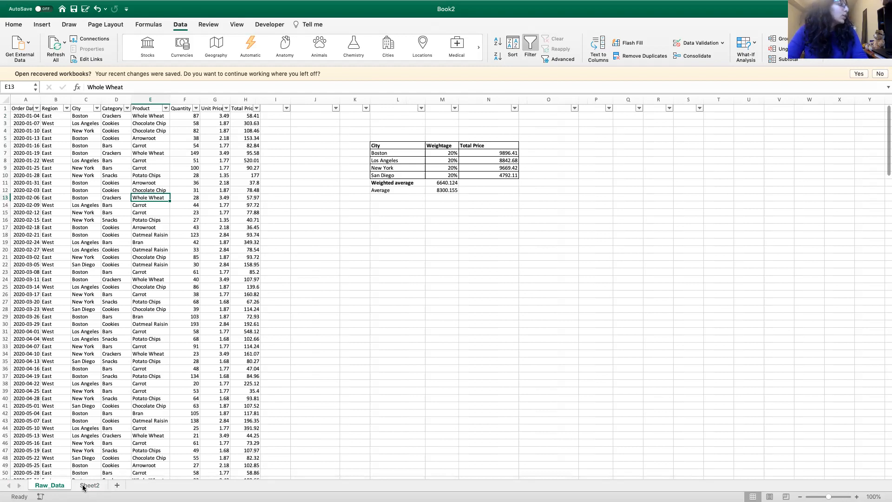
left_click(86, 485)
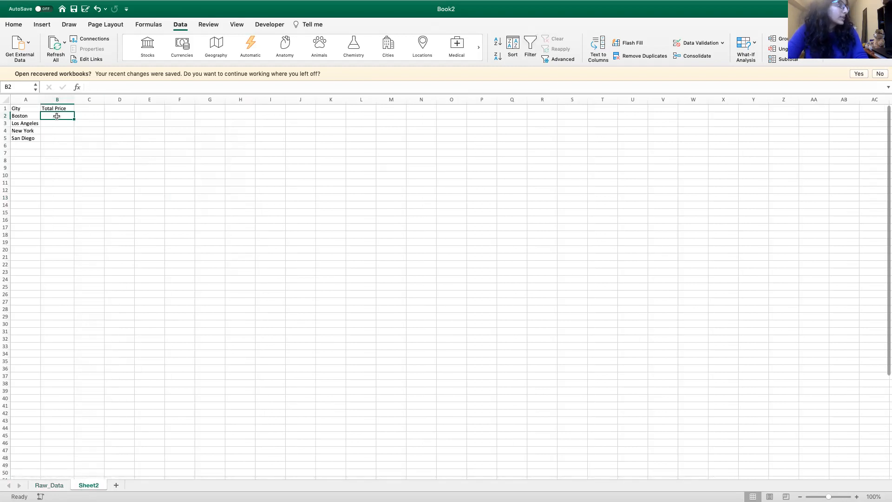
left_click(24, 117)
left_click(46, 117)
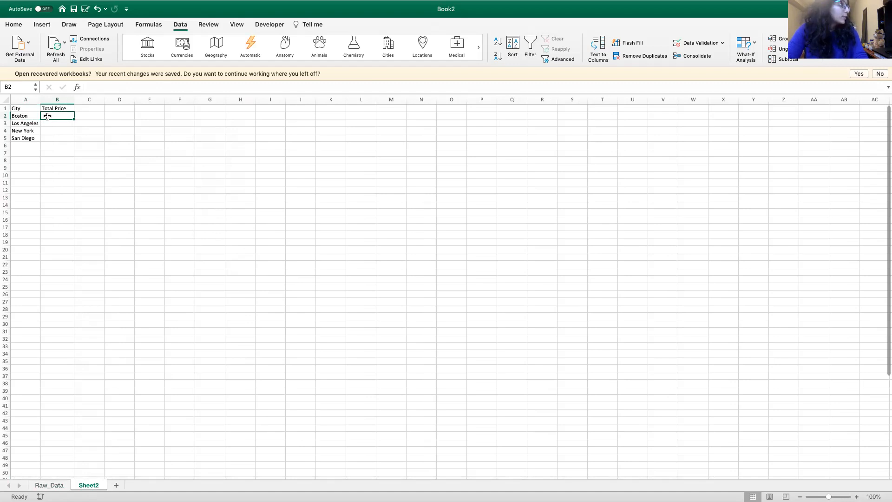
left_click(63, 486)
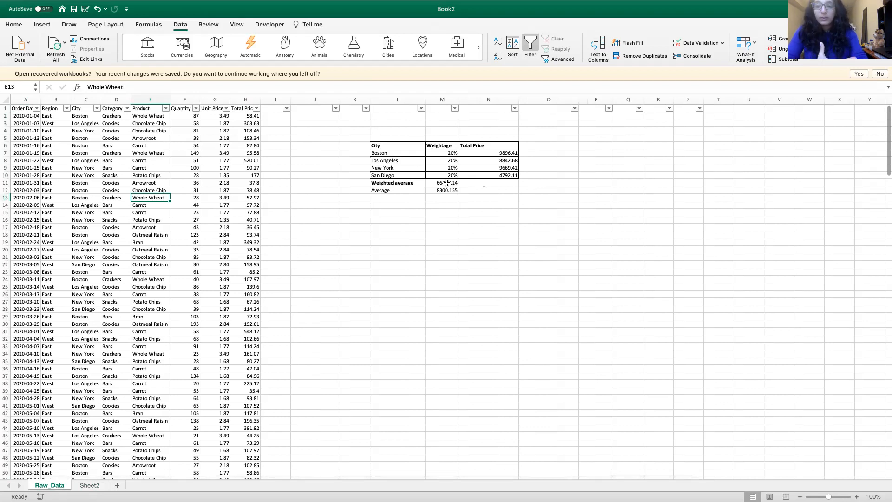
Start a VLOOKUP formula in Sheet2's Total Price cell B2, using the Boston cell A2 as the lookup value.
left_click(89, 485)
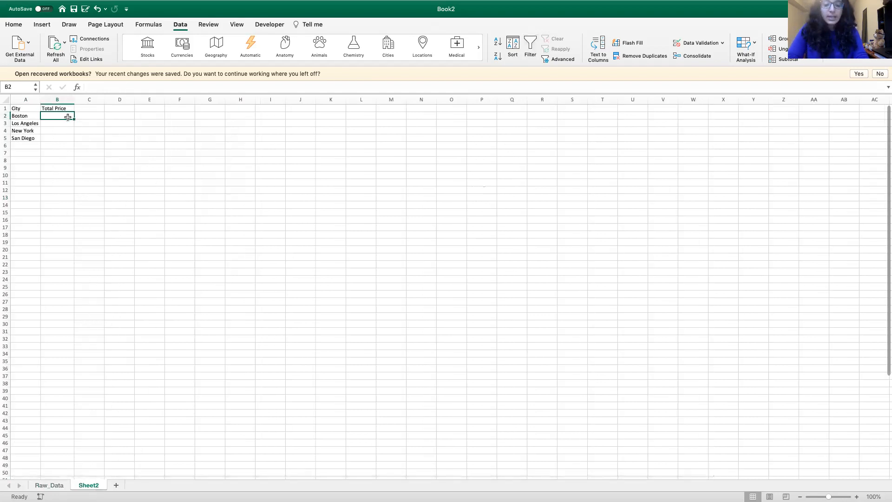
type("=vlo")
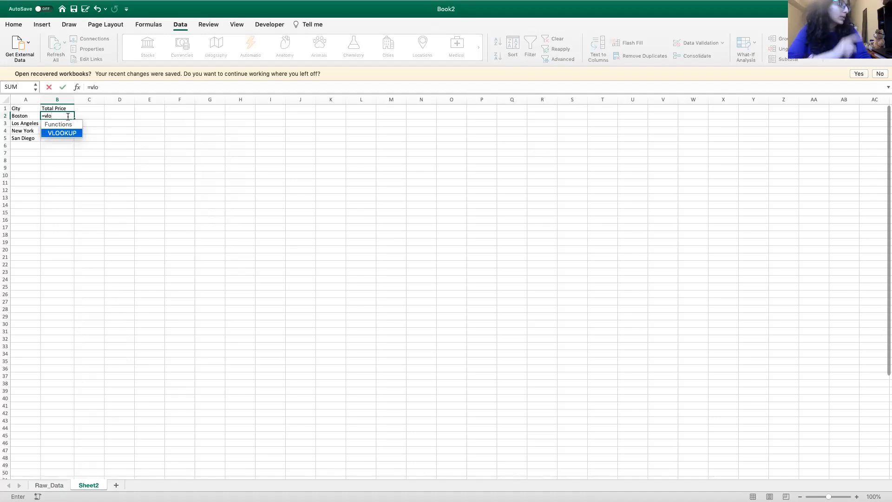
key("Tab")
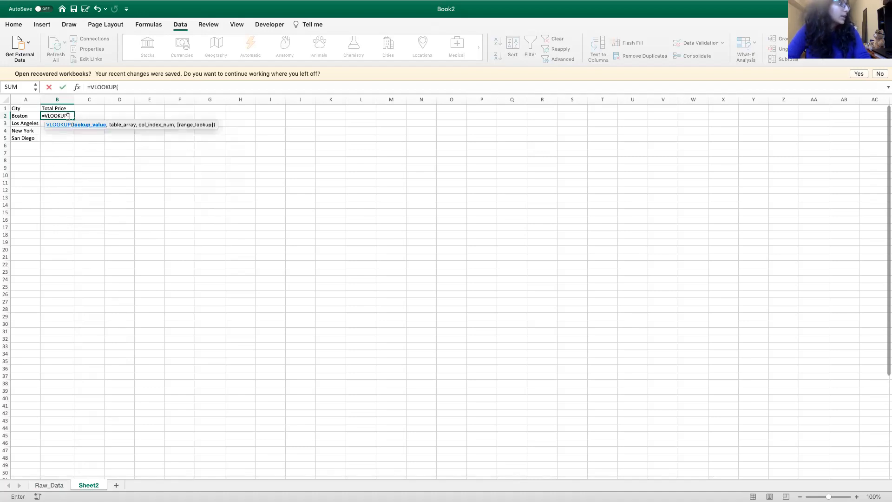
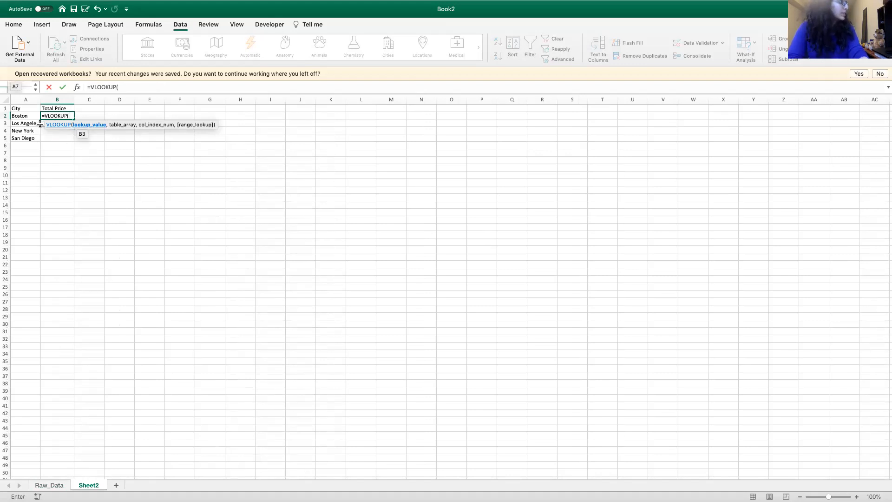
left_click(32, 116)
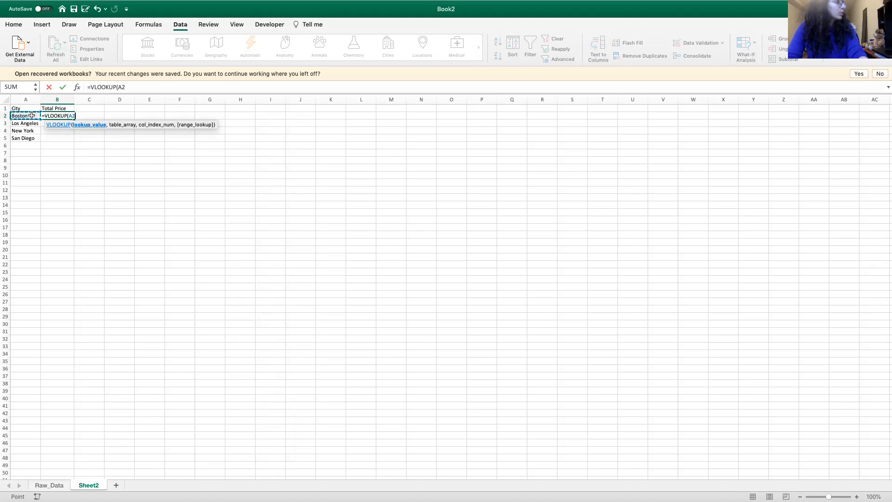
type(",")
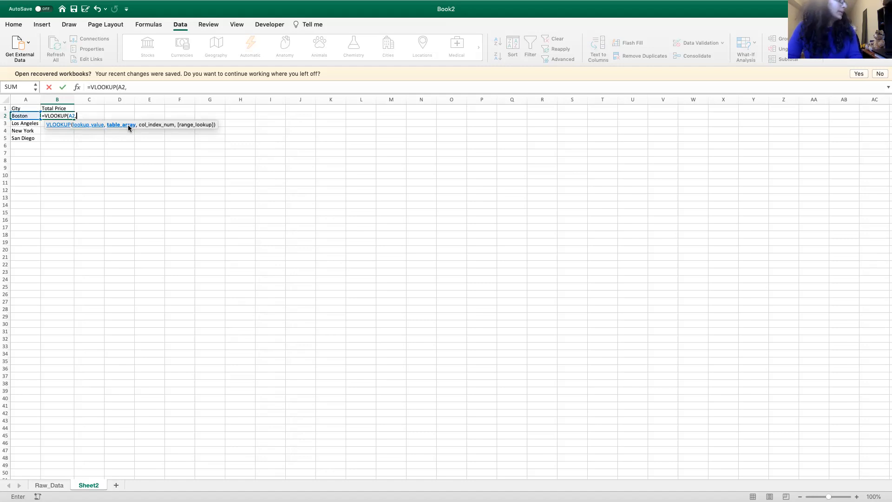
Set the VLOOKUP table array to the city summary table as the absolute range Raw_Data!$L$6:$N$10.
left_click(55, 485)
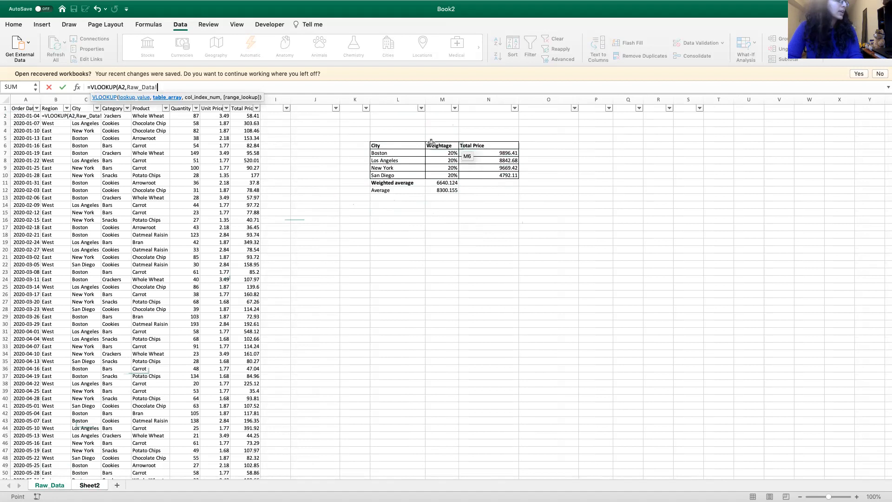
left_click_drag(399, 145, 483, 176)
left_click_drag(193, 87, 157, 87)
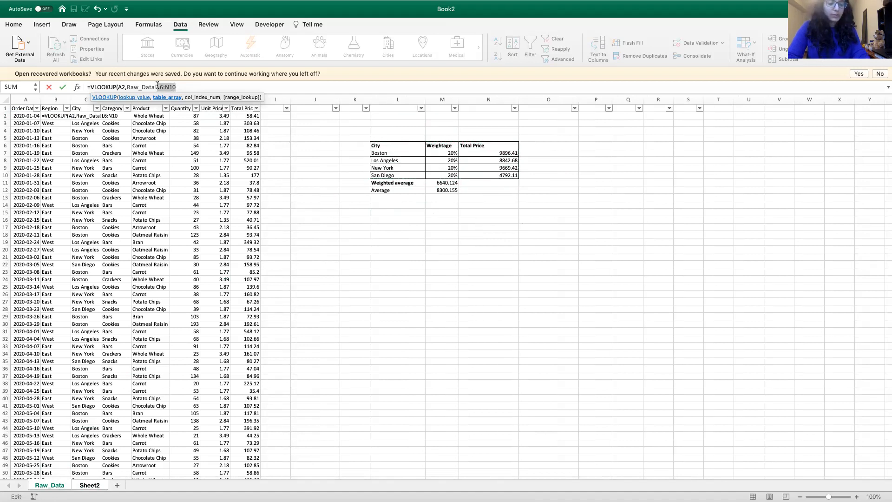
key("F4")
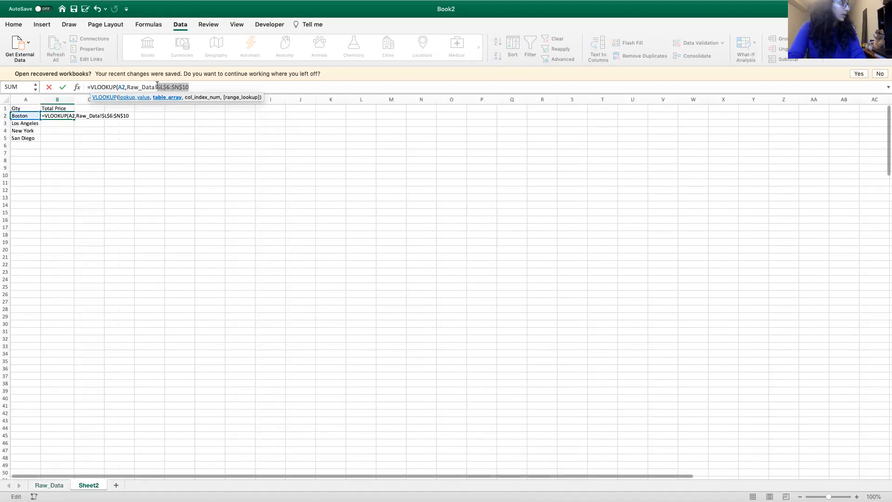
left_click(208, 88)
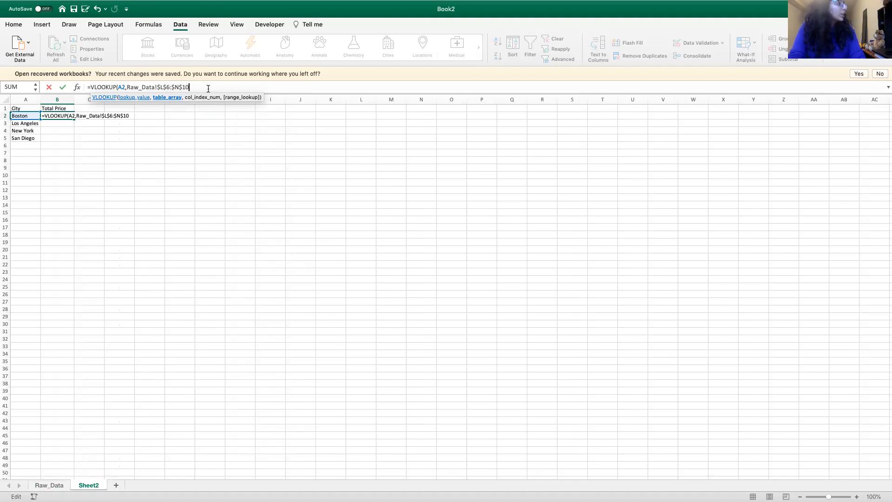
type(",")
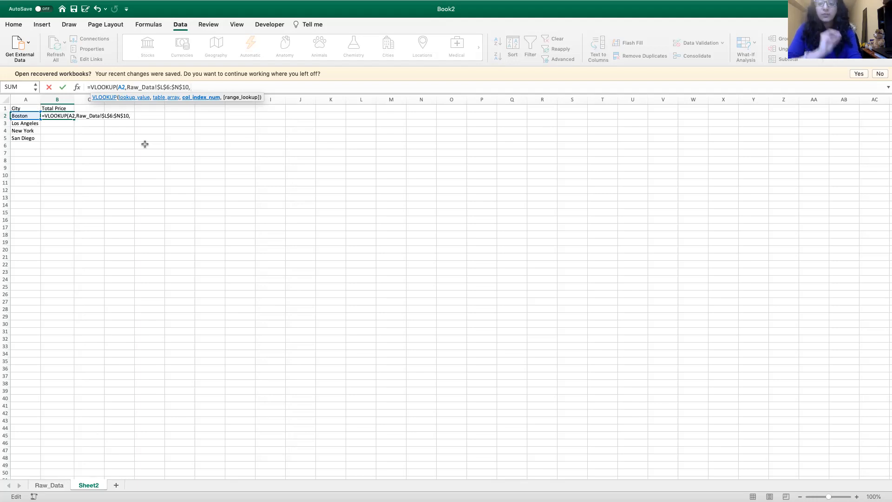
Complete the VLOOKUP in B2 with column index 3 and False for an exact match.
left_click(59, 486)
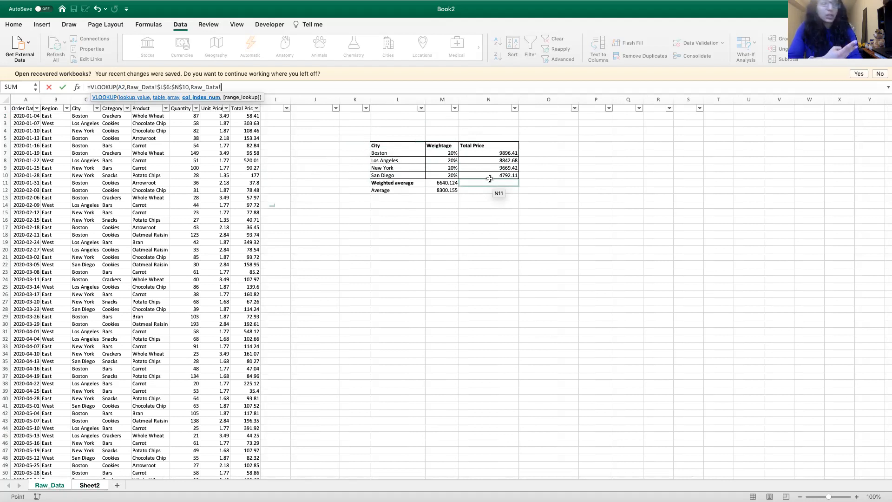
key("BackSpace")
key("BackSpace")
key("BackSpace")
key("BackSpace")
key("BackSpace")
key("BackSpace")
key("BackSpace")
key("BackSpace")
key("BackSpace")
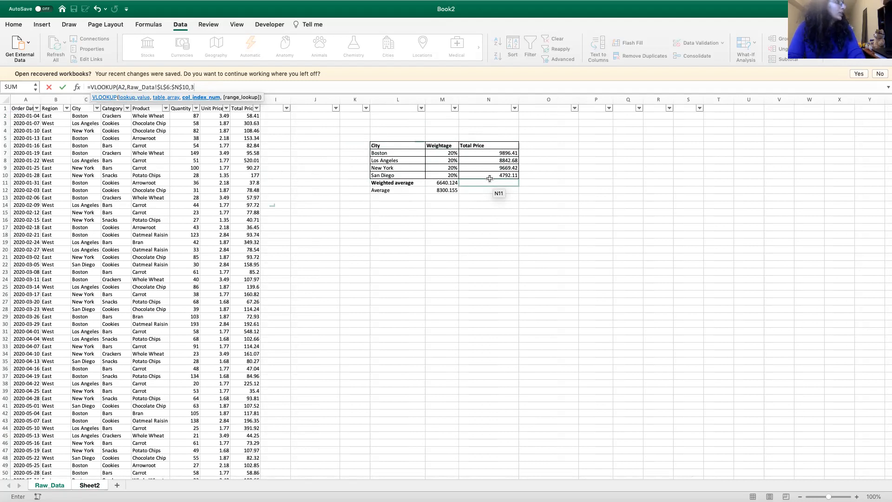
type(",")
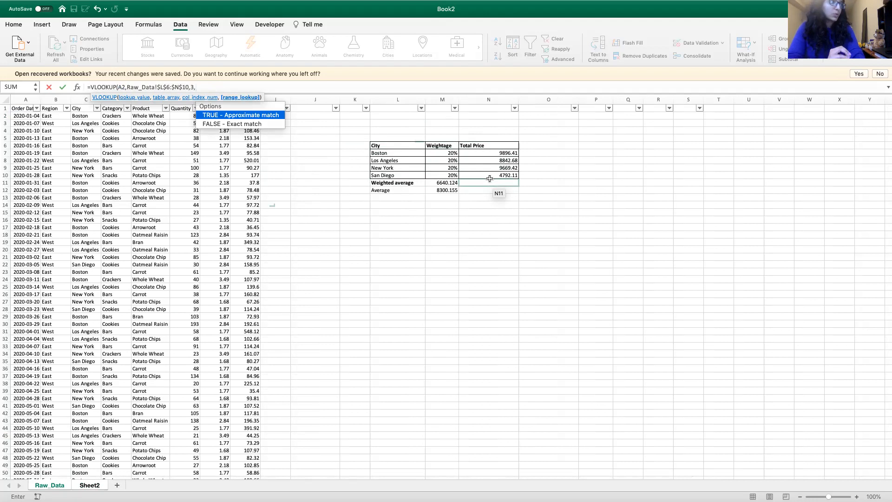
type("False)")
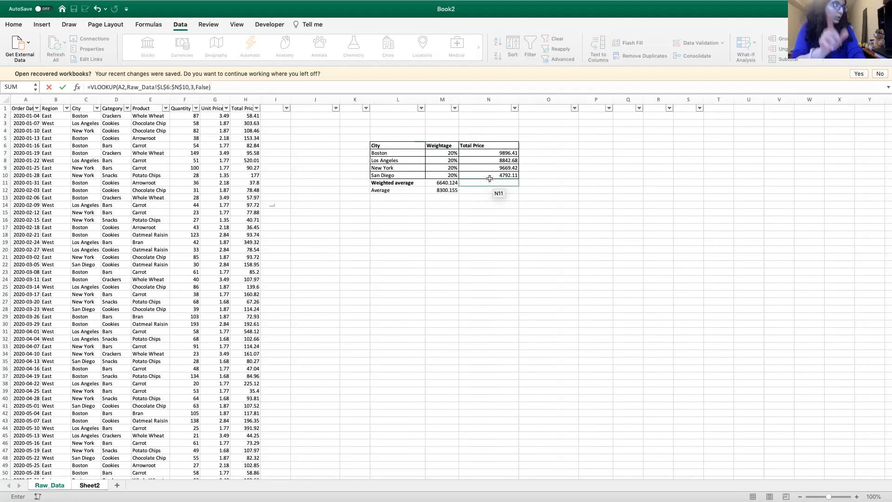
key("Return")
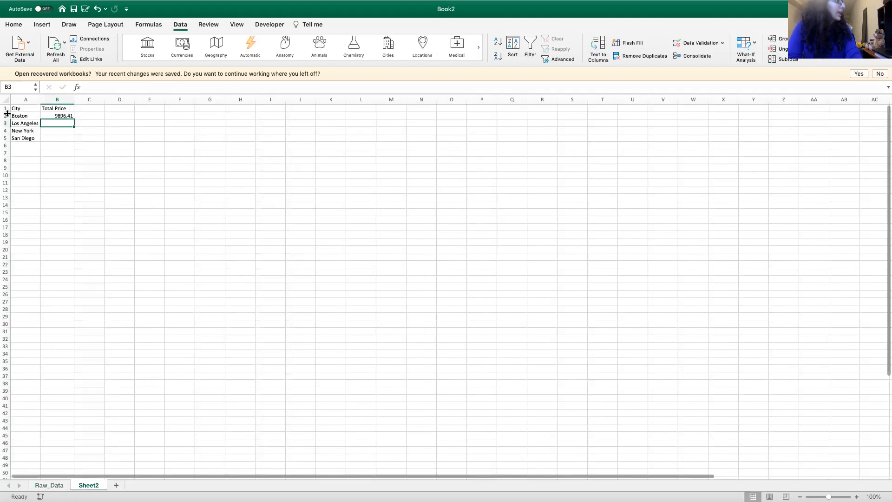
Compare the VLOOKUP result in Sheet2's B2 with Boston's Total Price in the Raw_Data city summary table.
left_click(65, 120)
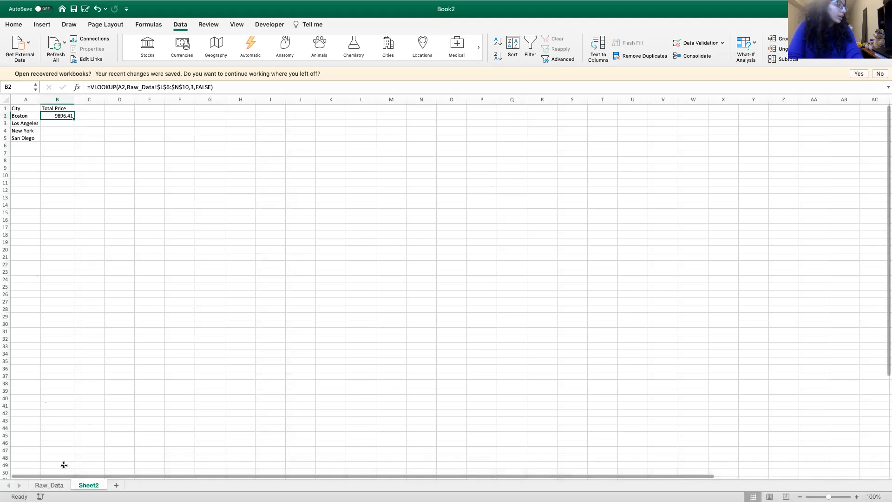
left_click(52, 486)
left_click(493, 155)
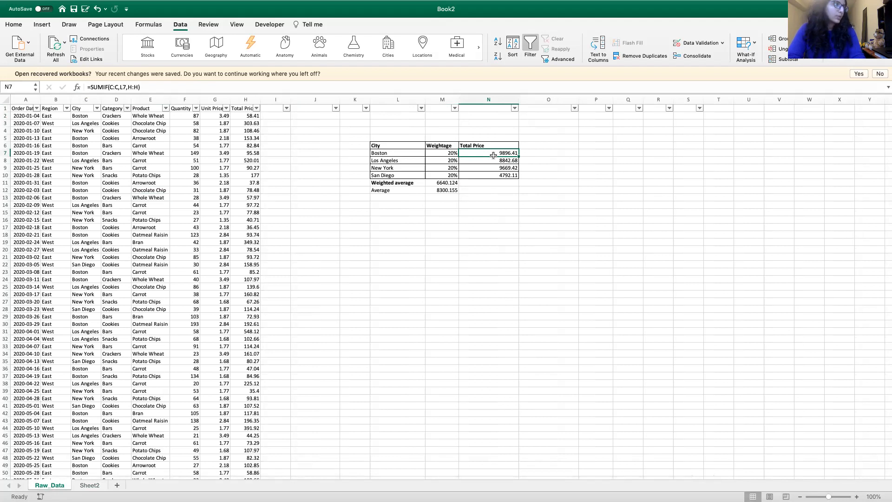
left_click(87, 485)
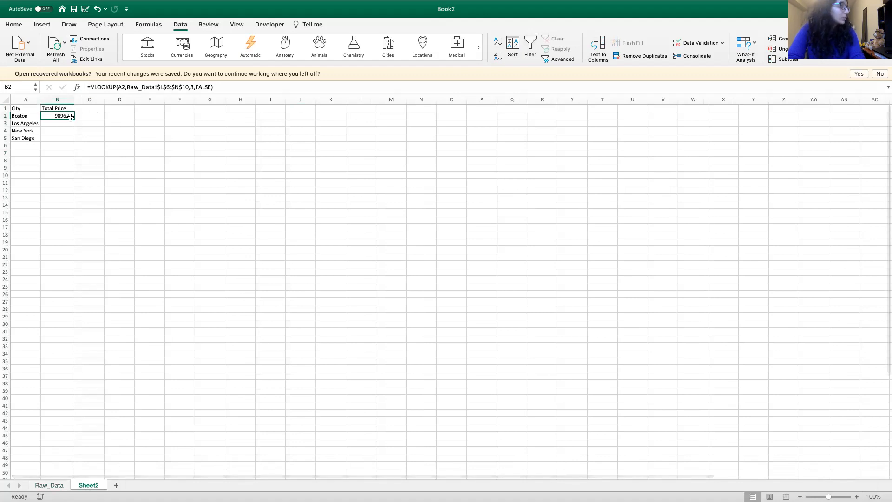
Replace the formula in Sheet2's B2 with a VLOOKUP of A2 in the relative range Raw_Data!L6:N10, column index 3, False.
key("Delete")
type("=vlook")
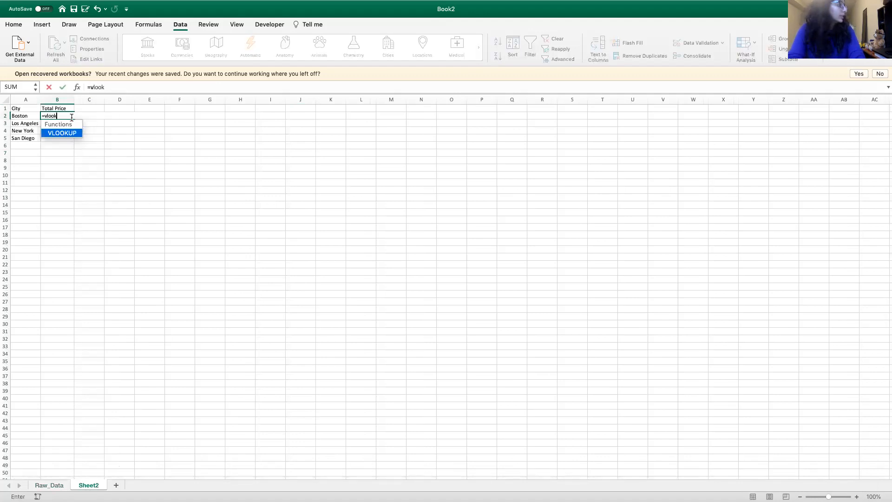
key("Tab")
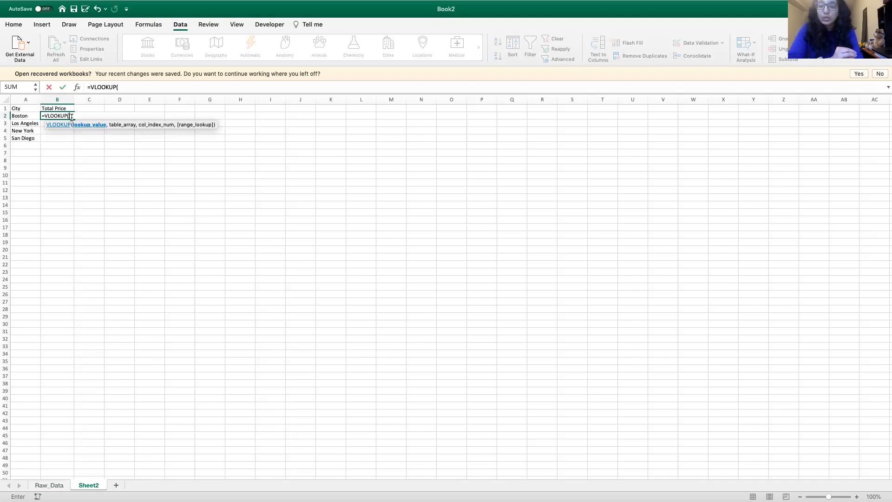
left_click(24, 116)
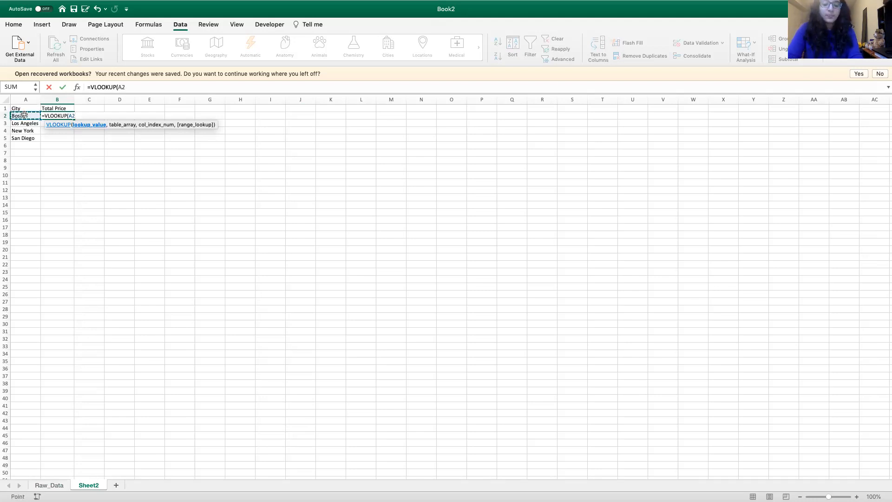
type(",")
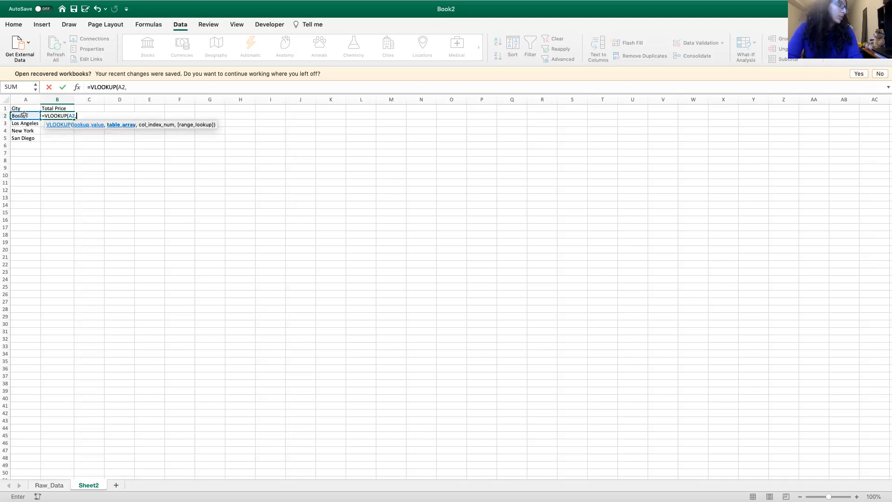
left_click(55, 485)
left_click_drag(399, 147, 491, 176)
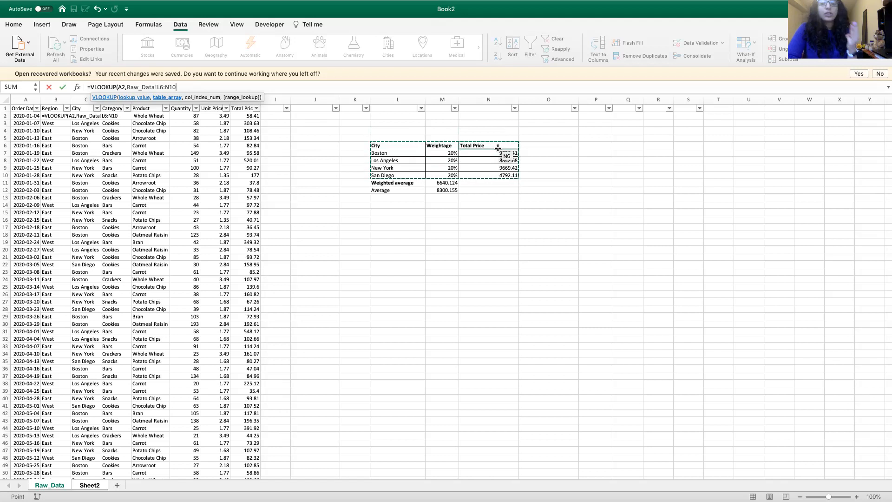
type(",3,False")
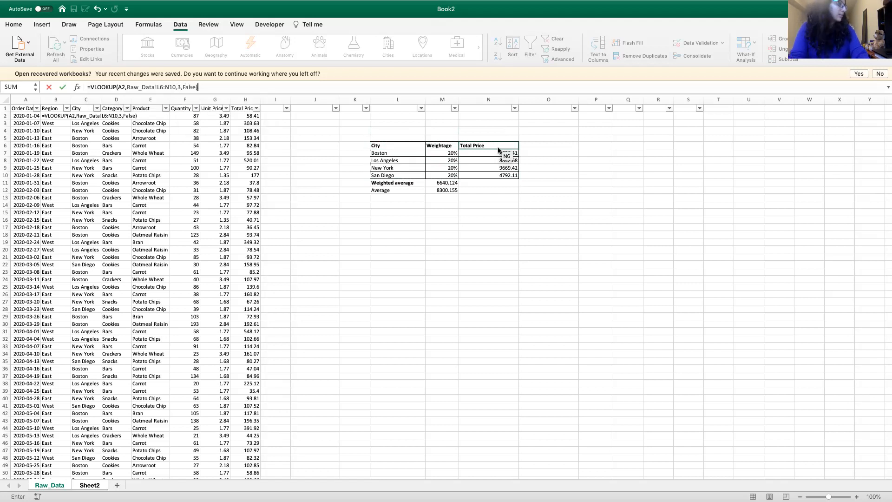
key("Return")
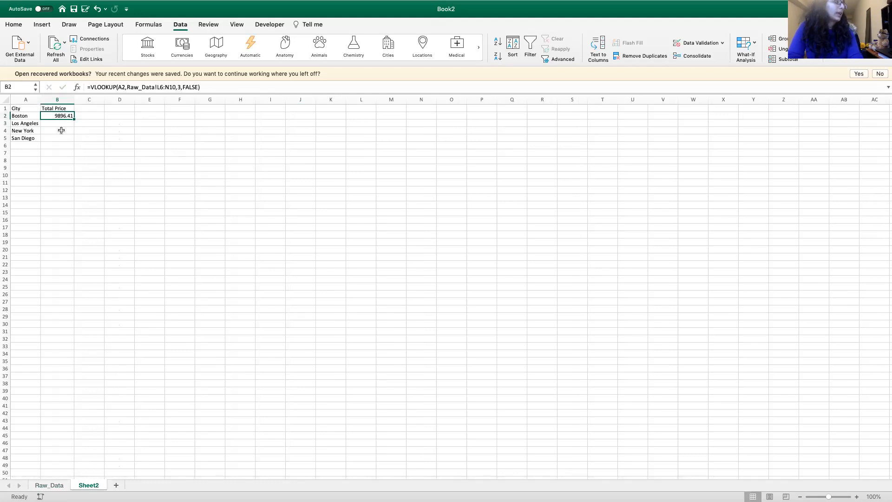
double_click(158, 87)
left_click_drag(168, 85, 174, 86)
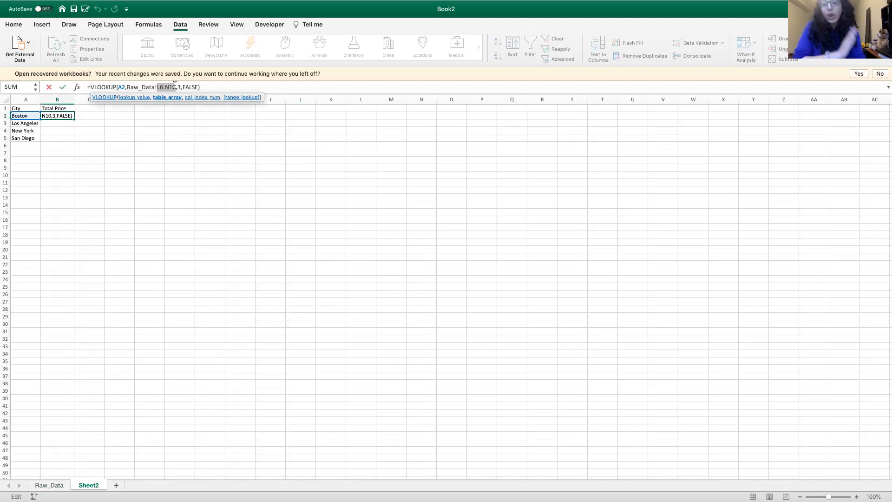
left_click(114, 130)
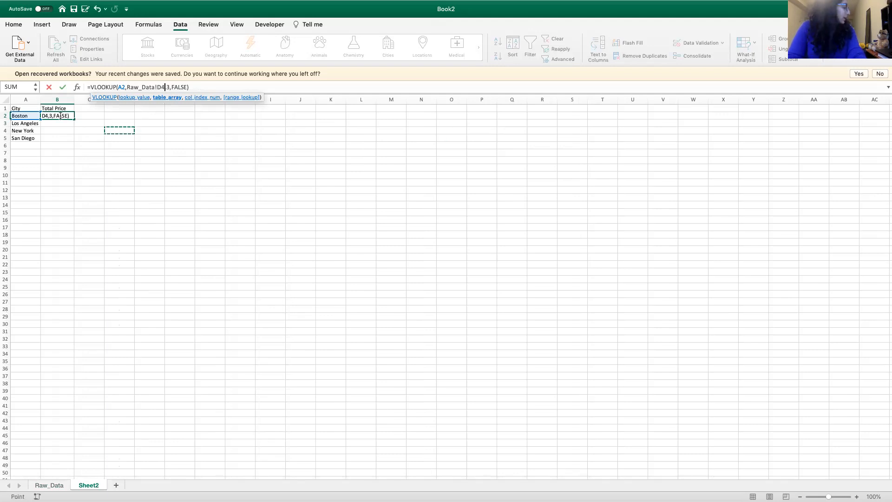
key("Escape")
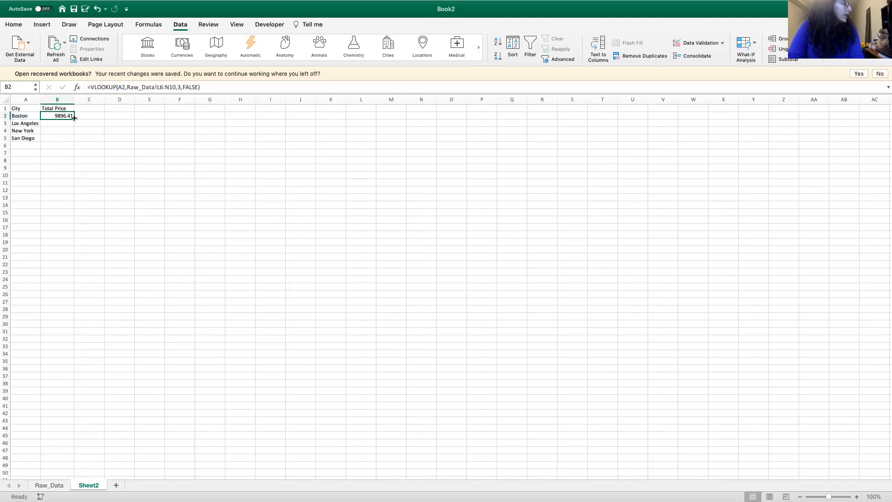
Fill the relative-range VLOOKUP from B2 down to B5 and inspect the table ranges in B3 and B4.
left_click_drag(74, 118, 73, 126)
left_click(69, 123)
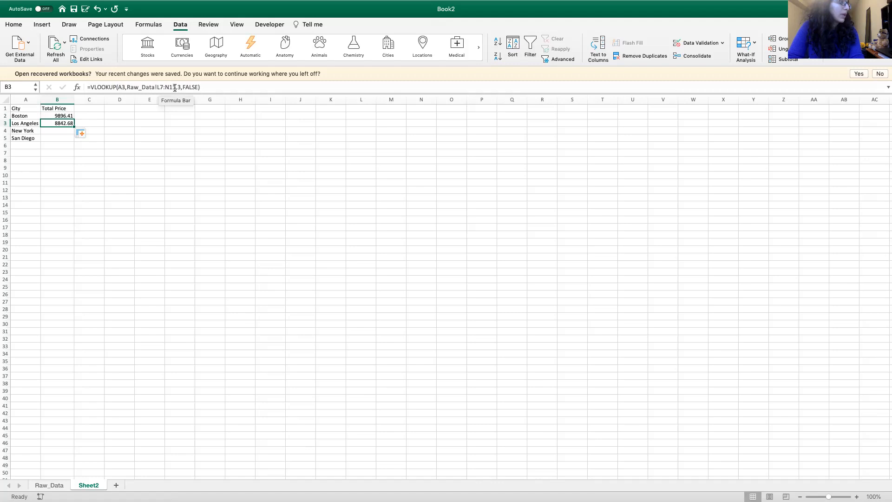
left_click_drag(73, 127, 74, 141)
left_click(65, 131)
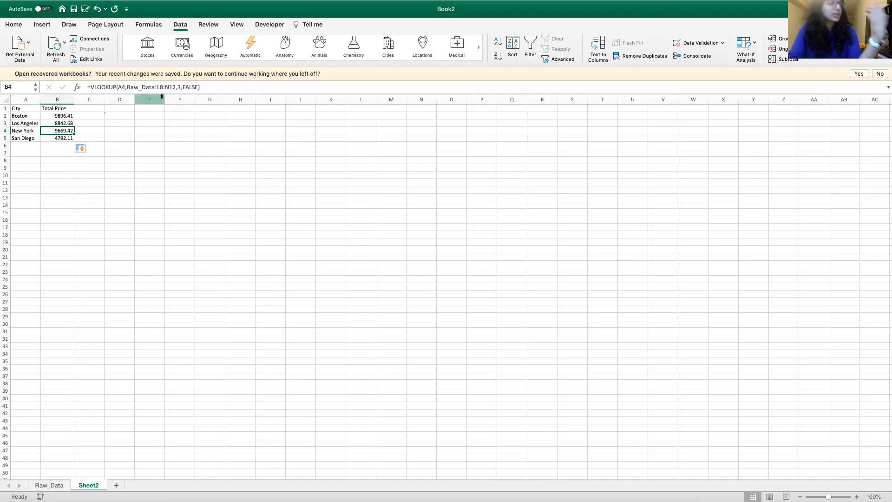
Make the table array of the VLOOKUP in B2 absolute as Raw_Data!$L$6:$N$10.
left_click(55, 117)
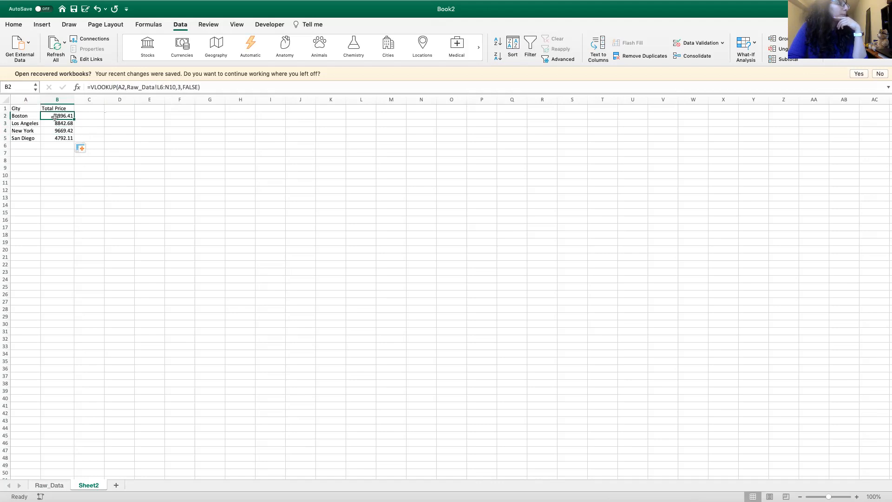
left_click_drag(157, 87, 175, 90)
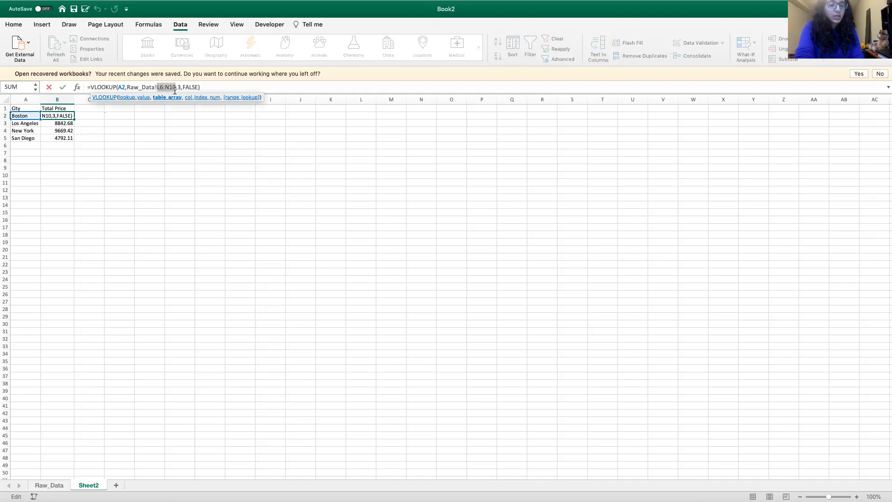
key("F4")
left_click(162, 87)
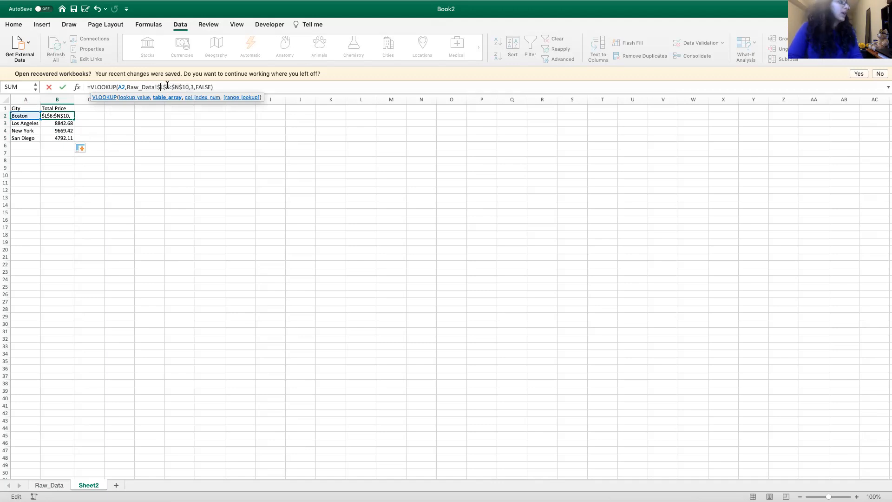
left_click(64, 116)
key("Return")
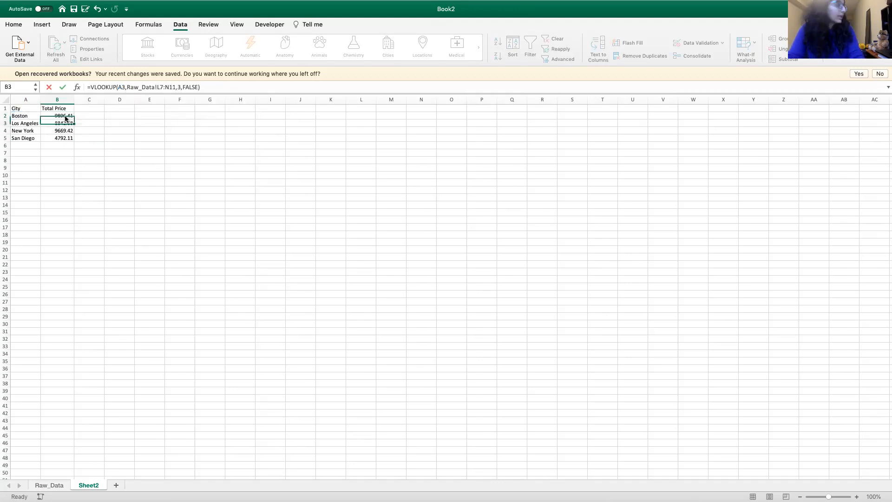
Fill the absolute-range VLOOKUP from B2 down to B5 and check the formulas for Los Angeles, New York and San Diego.
left_click(65, 116)
left_click_drag(73, 120, 74, 140)
left_click(58, 122)
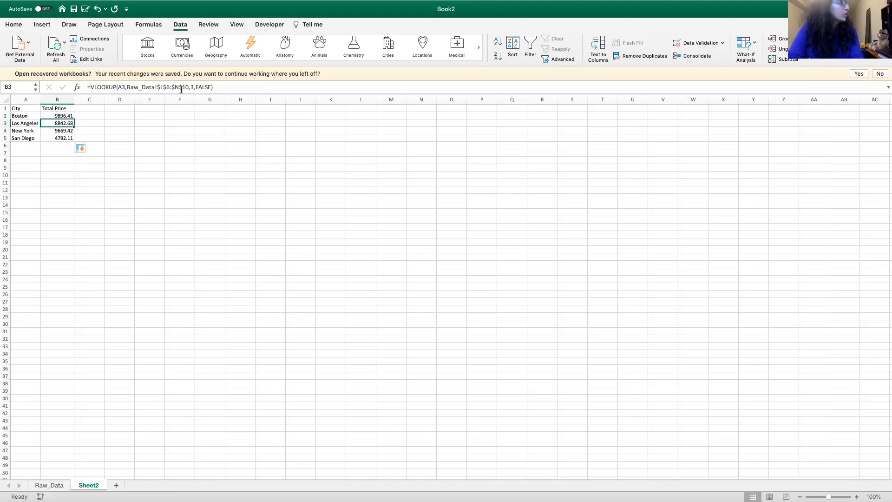
left_click(64, 132)
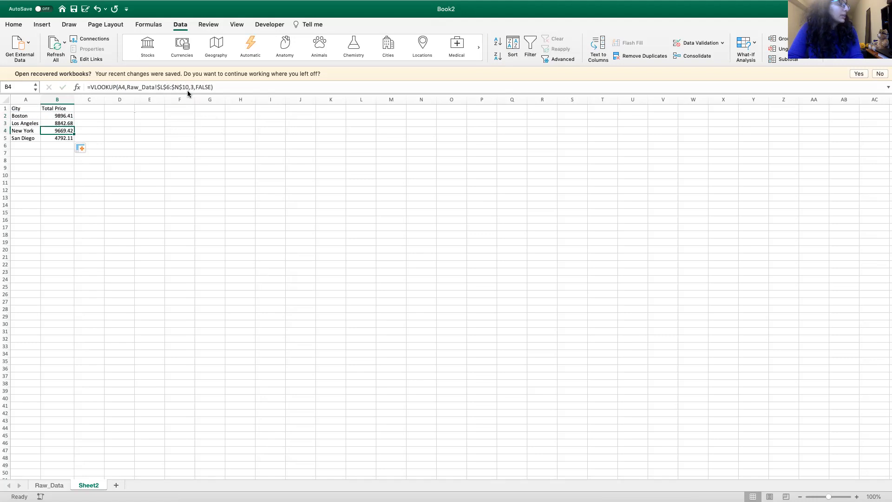
left_click(61, 140)
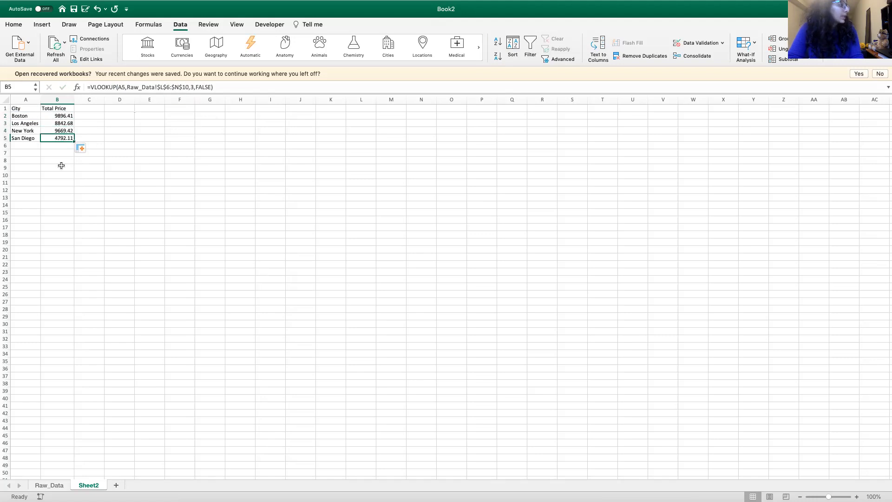
Compare Sheet2's Los Angeles lookup with the city summary table and the City and Category data on Raw_Data.
left_click(50, 486)
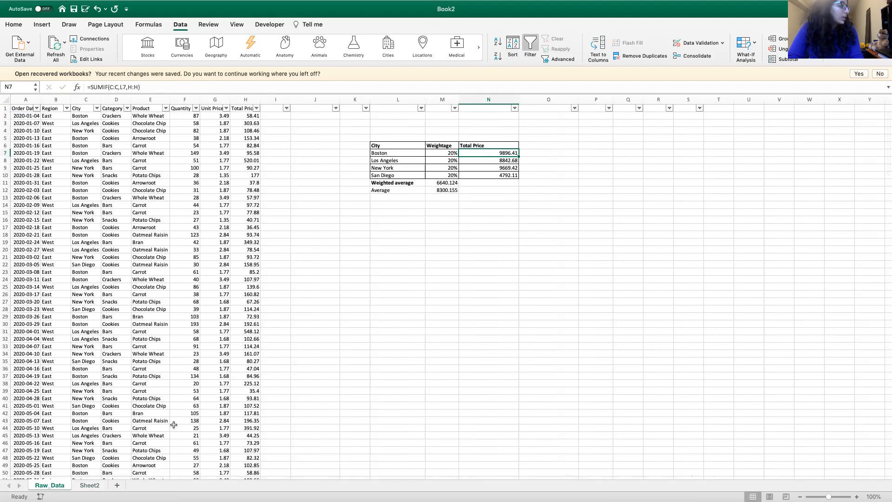
left_click(90, 486)
left_click(67, 123)
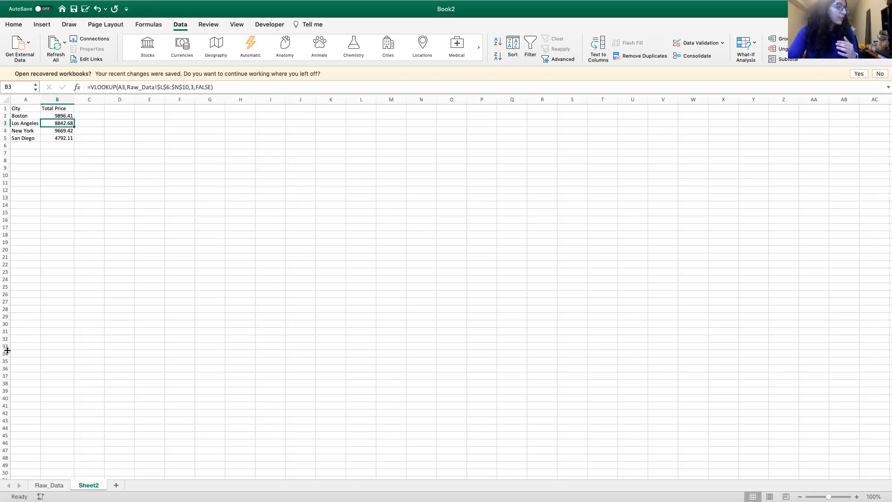
left_click(50, 485)
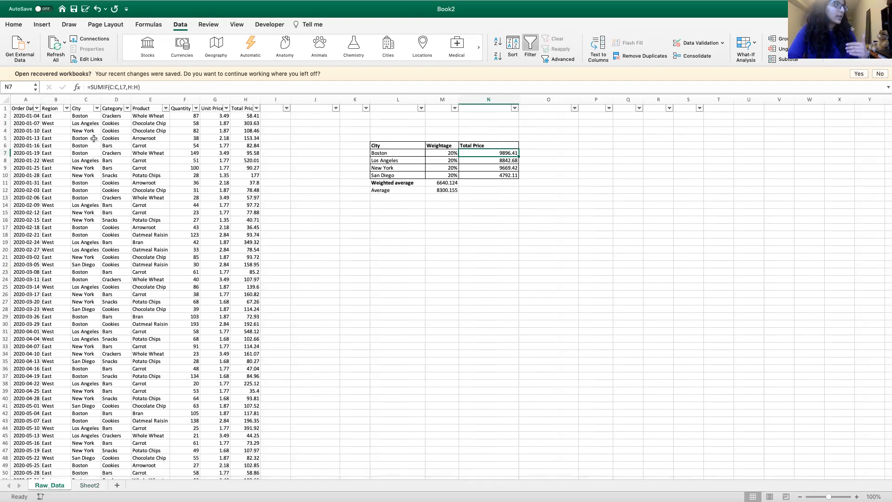
left_click(115, 123)
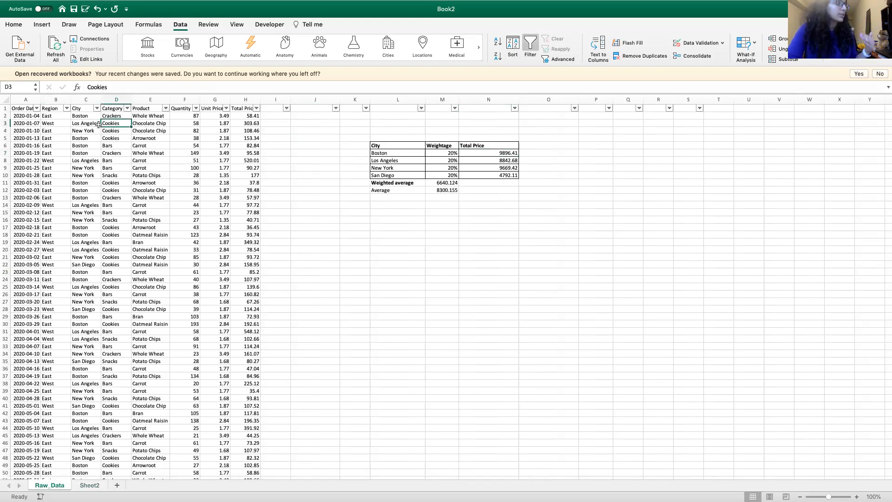
left_click(95, 123)
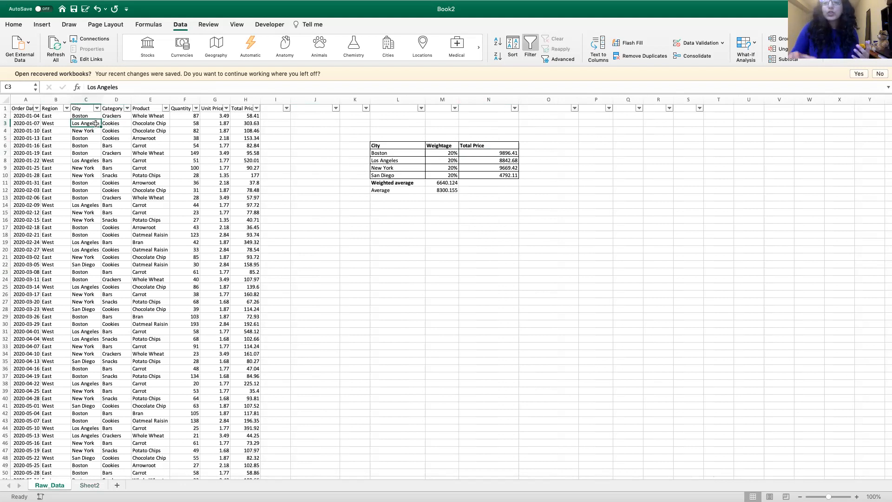